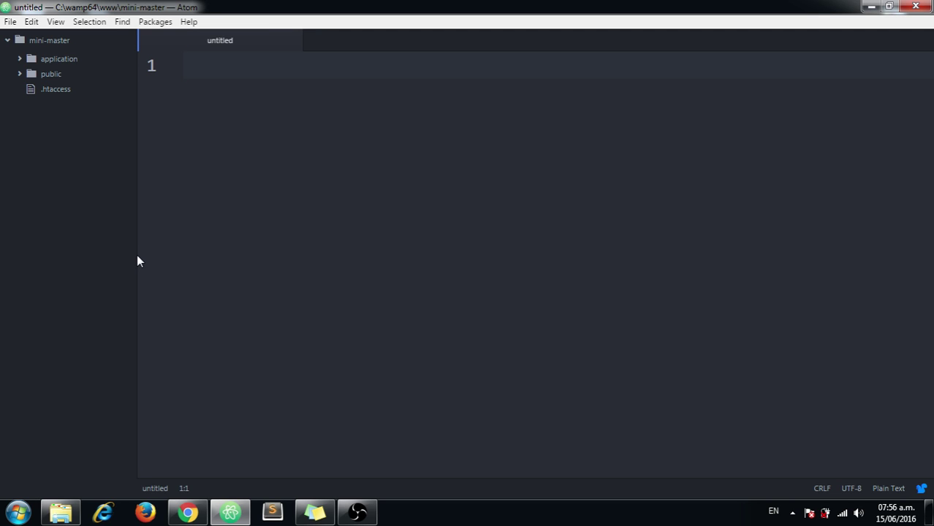
# Step: Switch from Atom to the WampServer homepage in Chrome
pyautogui.click(188, 512)
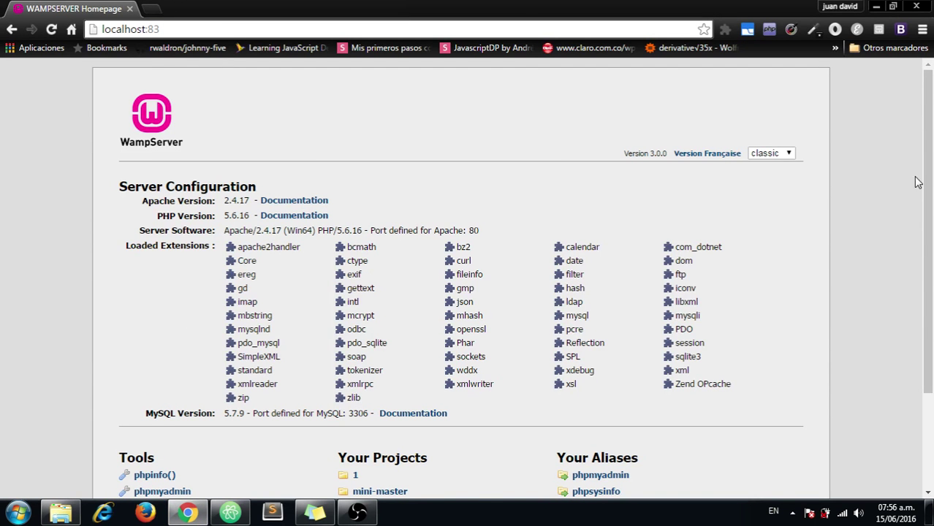
# Step: Open phpMyAdmin from the WampServer Tools list in a new Chrome tab, then return to Atom
pyautogui.scroll(-3, 917, 183)
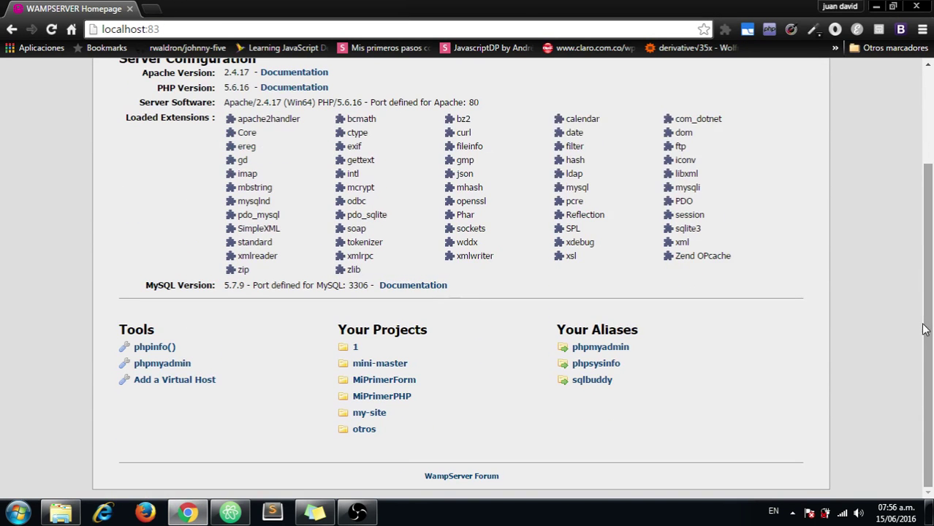
pyautogui.middleClick(157, 364)
pyautogui.click(178, 8)
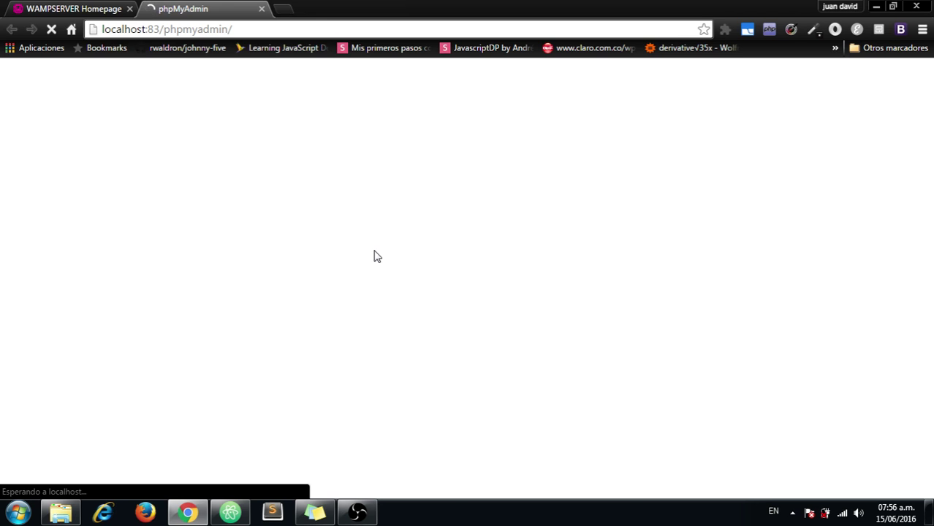
pyautogui.click(230, 511)
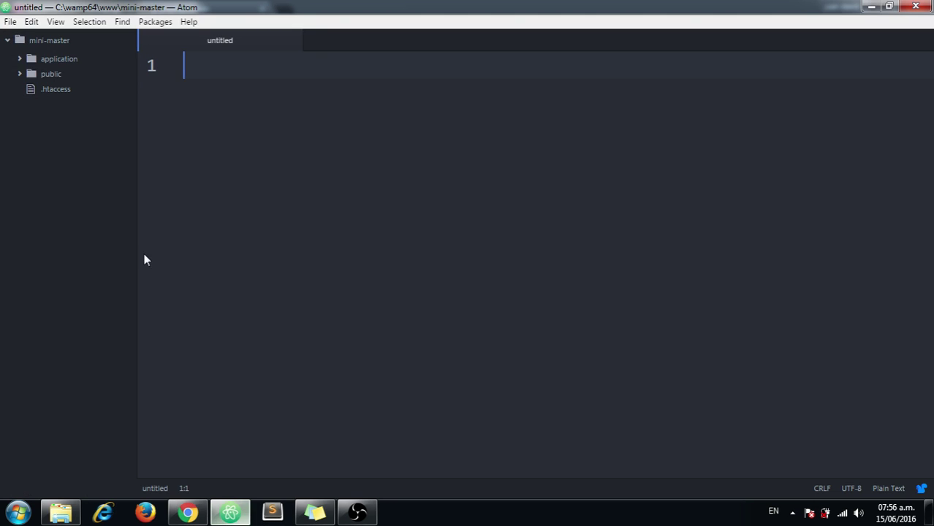
# Step: Open application/config/config.php and check its squery database settings, then go back to phpMyAdmin
pyautogui.click(50, 59)
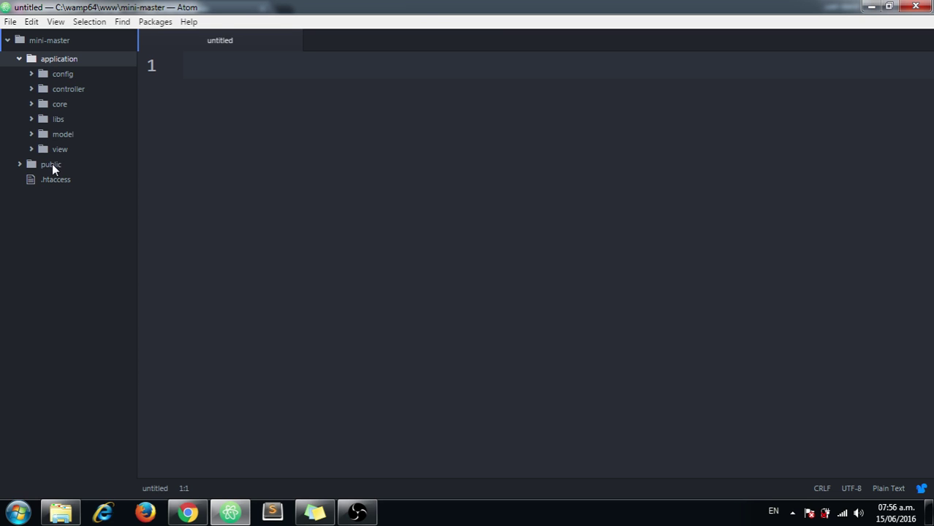
pyautogui.click(52, 164)
pyautogui.click(60, 75)
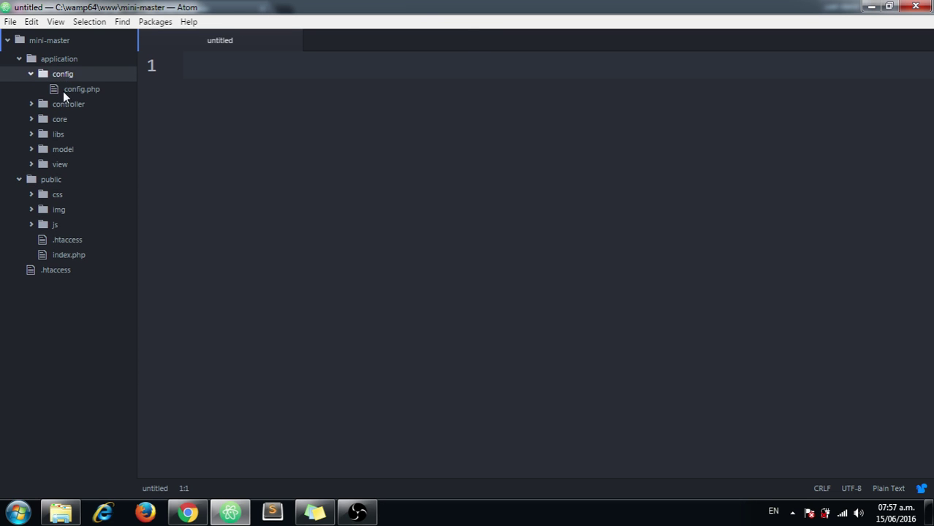
pyautogui.click(63, 91)
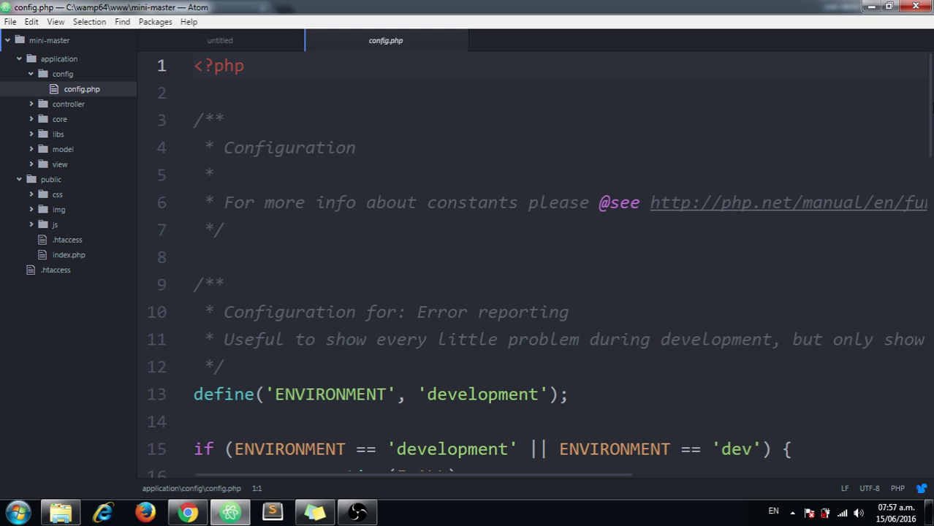
pyautogui.moveTo(932, 108); pyautogui.dragTo(932, 429)
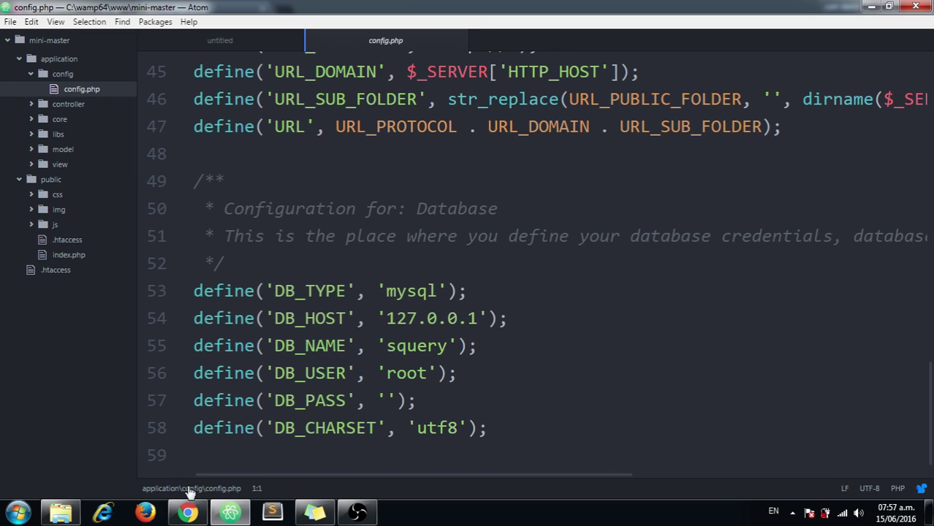
pyautogui.click(188, 513)
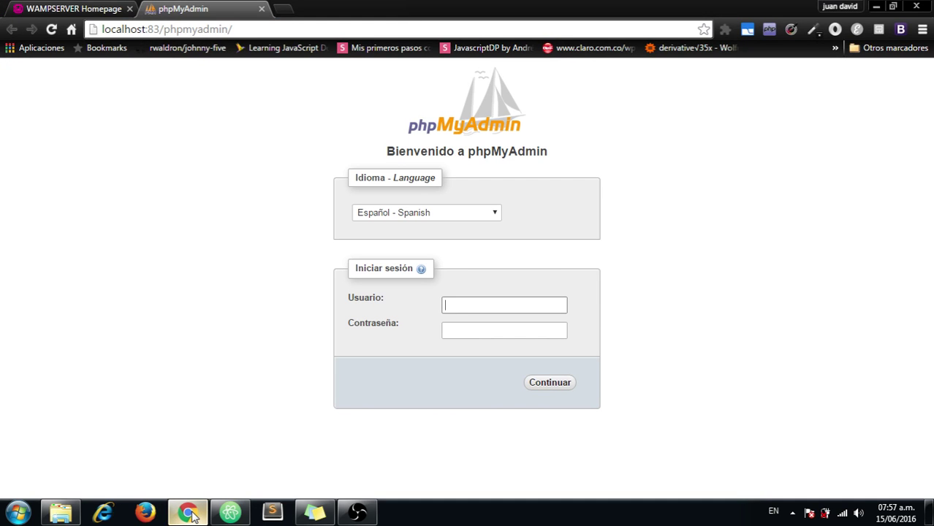
# Step: Log in to phpMyAdmin as root, retyping the user name in lowercase after the rejected attempt
pyautogui.write('ROOT')
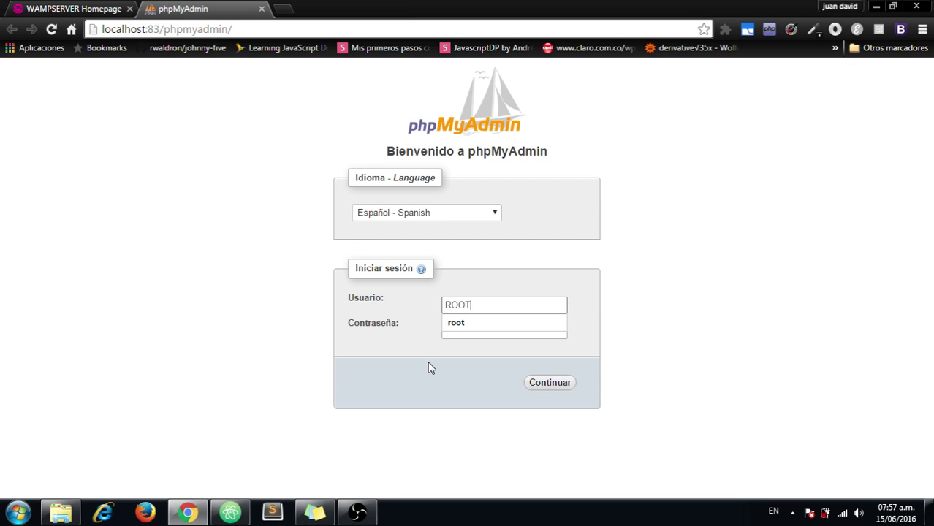
pyautogui.press('Return')
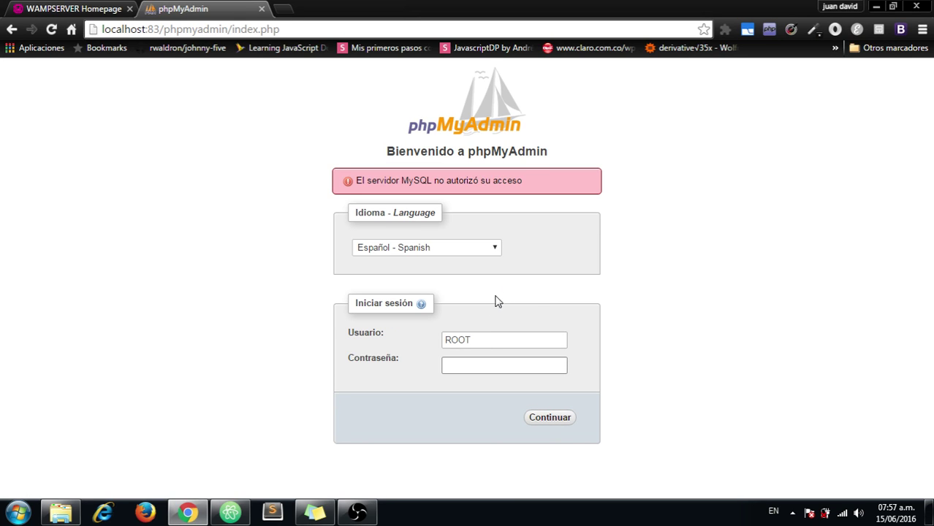
pyautogui.moveTo(488, 336); pyautogui.dragTo(404, 326)
pyautogui.write('root')
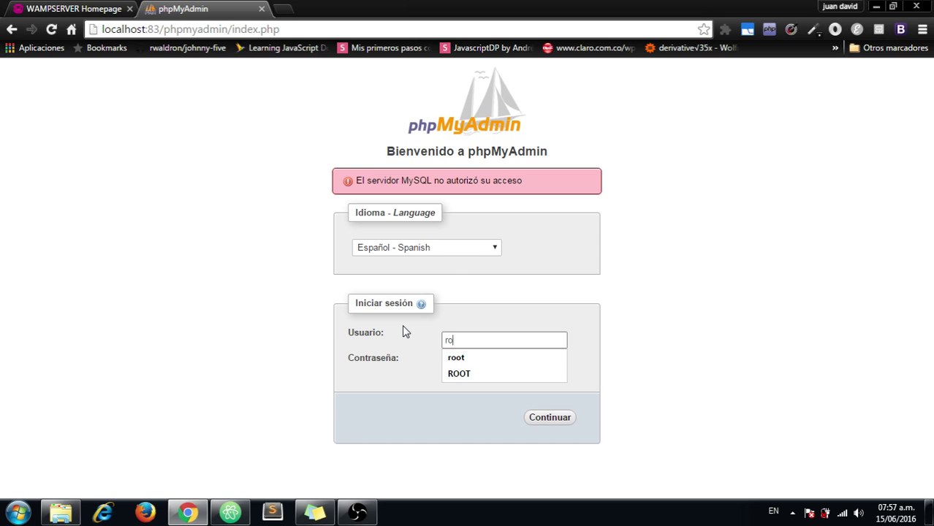
pyautogui.press('Return')
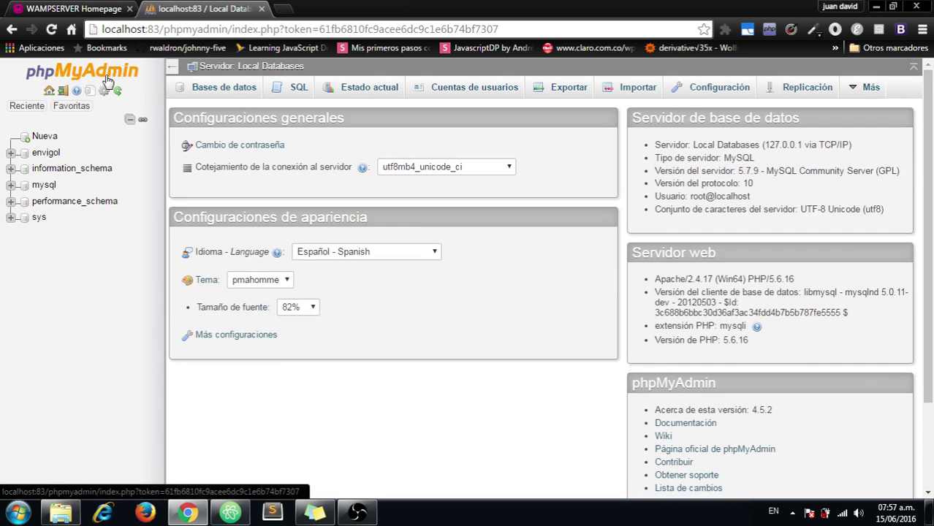
# Step: Create a database named squery from the Bases de datos page
pyautogui.click(219, 88)
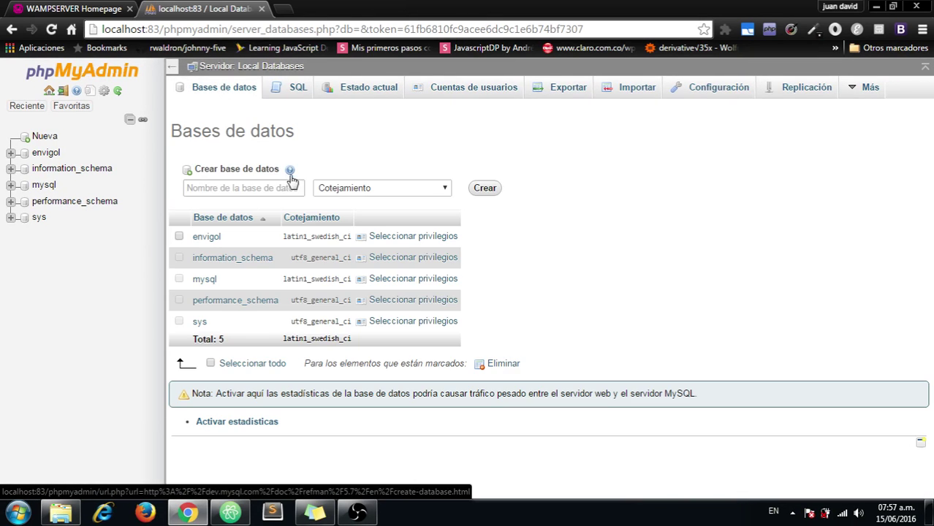
pyautogui.click(257, 188)
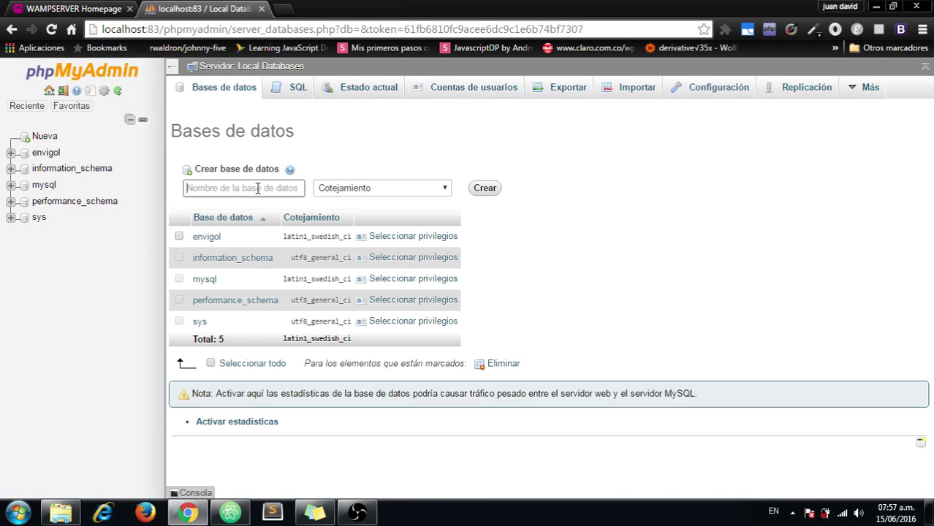
pyautogui.write('sq')
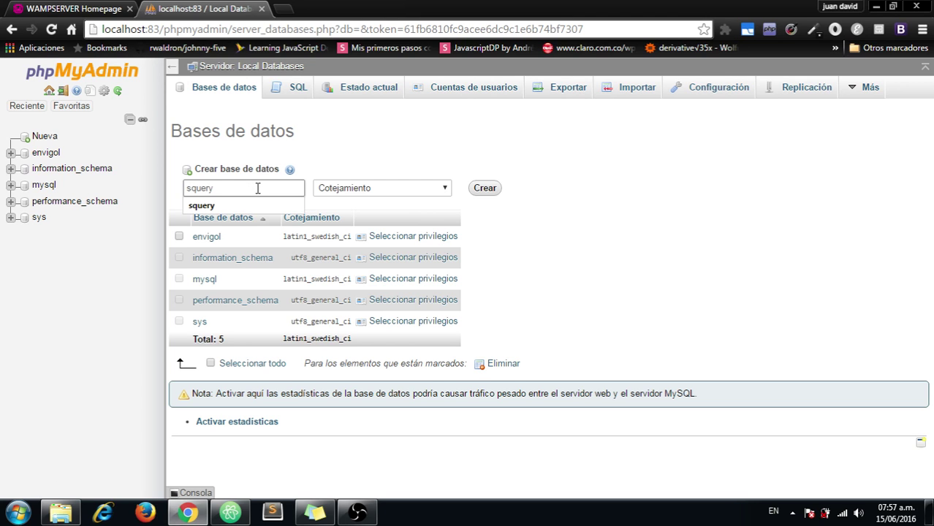
pyautogui.write('uery')
pyautogui.press('Return')
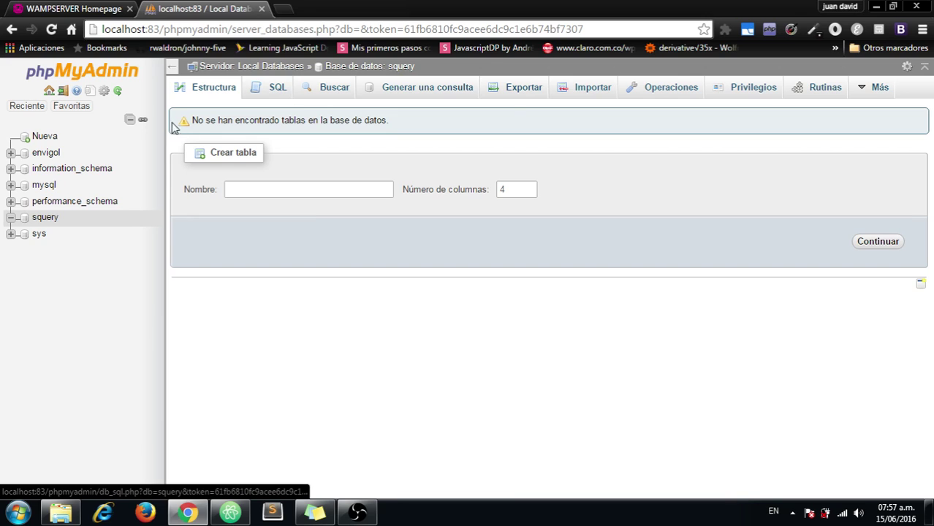
# Step: In squery, begin a table named cliente with 3 columns
pyautogui.click(44, 217)
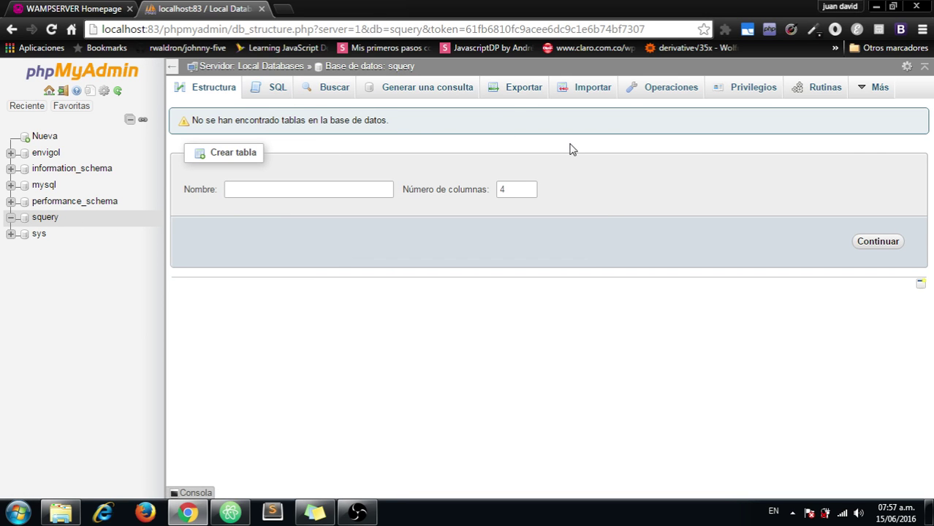
pyautogui.click(320, 194)
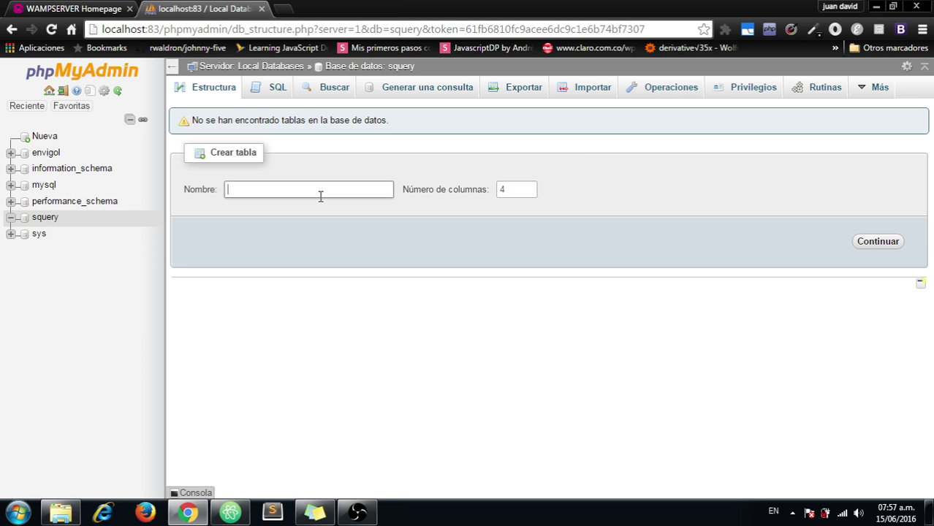
pyautogui.write('cliente')
pyautogui.click(525, 189)
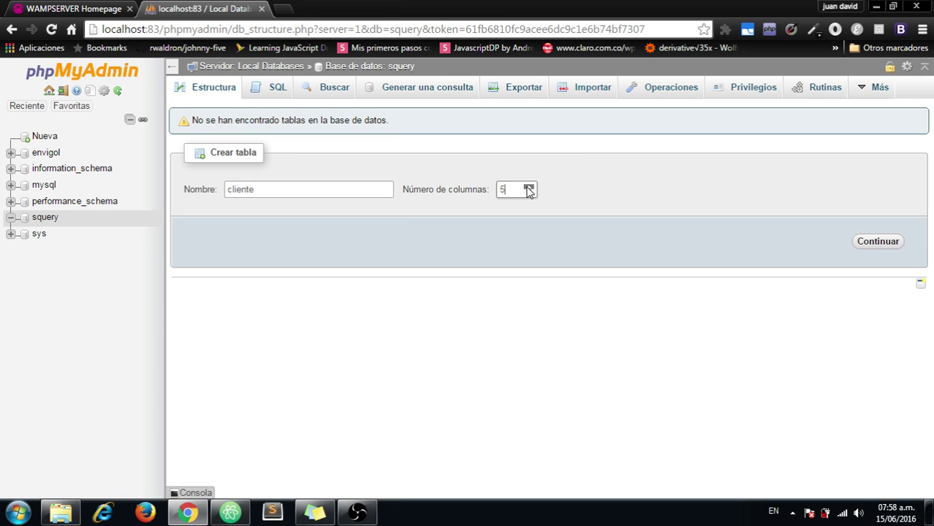
pyautogui.moveTo(502, 188); pyautogui.dragTo(483, 189)
pyautogui.write('3')
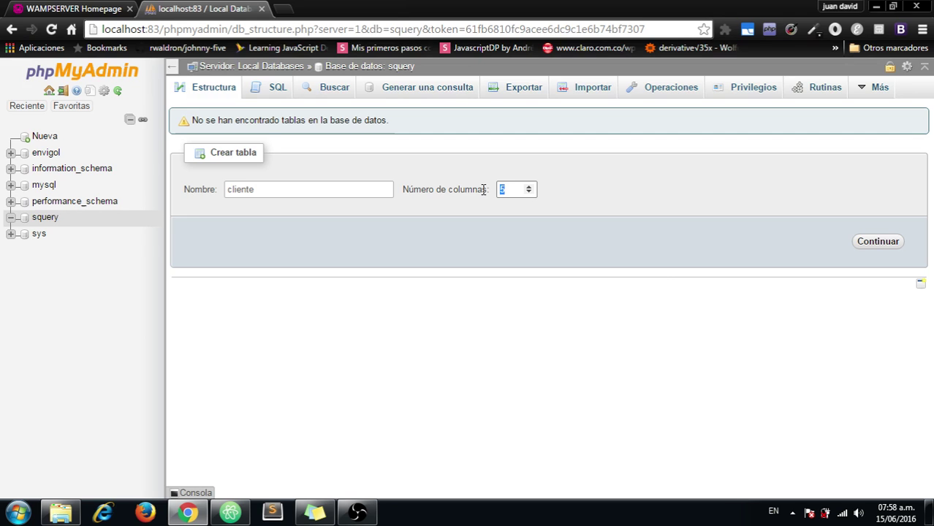
pyautogui.click(865, 247)
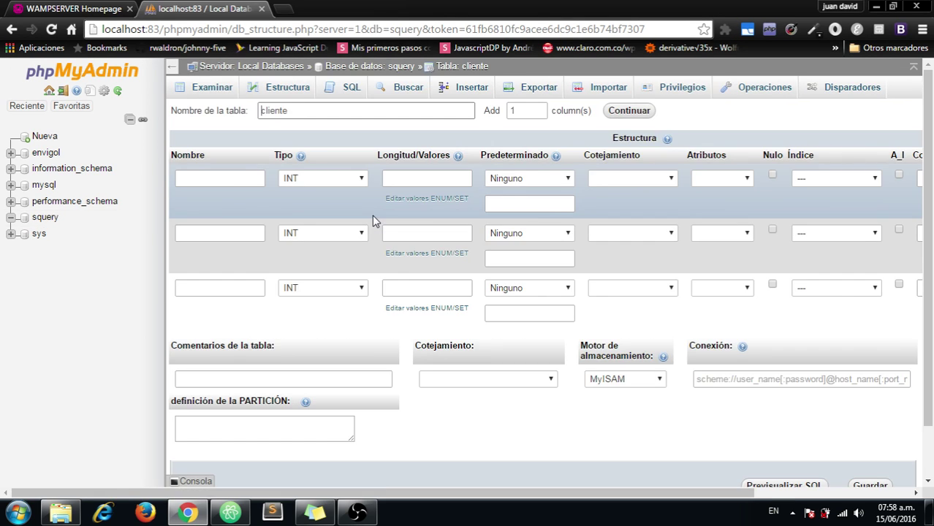
pyautogui.click(225, 179)
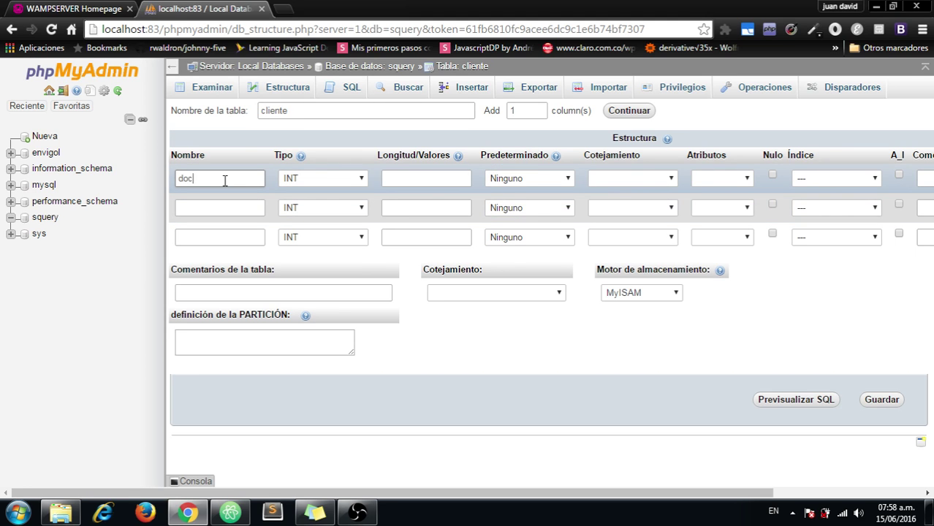
# Step: Name the three columns documento, nombre and direccion
pyautogui.write('documento')
pyautogui.press('Tab')
pyautogui.click(215, 208)
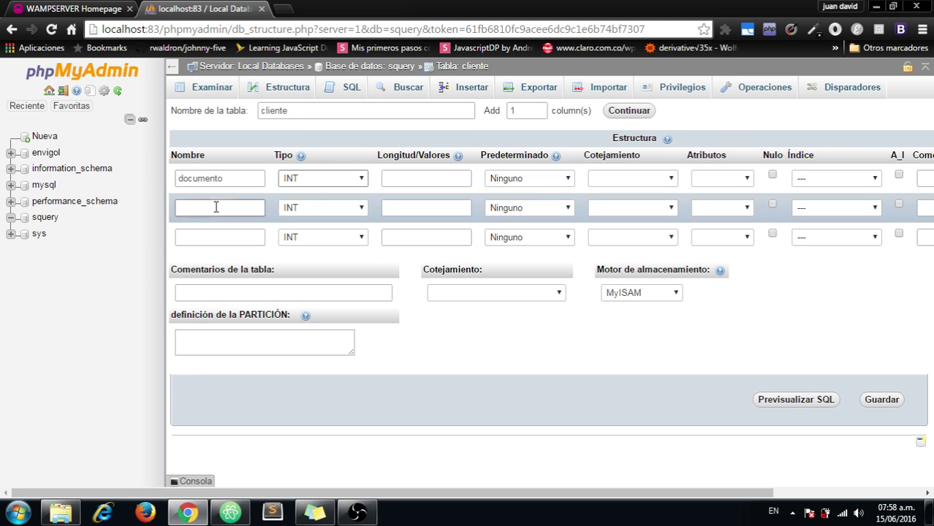
pyautogui.write('nombre')
pyautogui.click(215, 236)
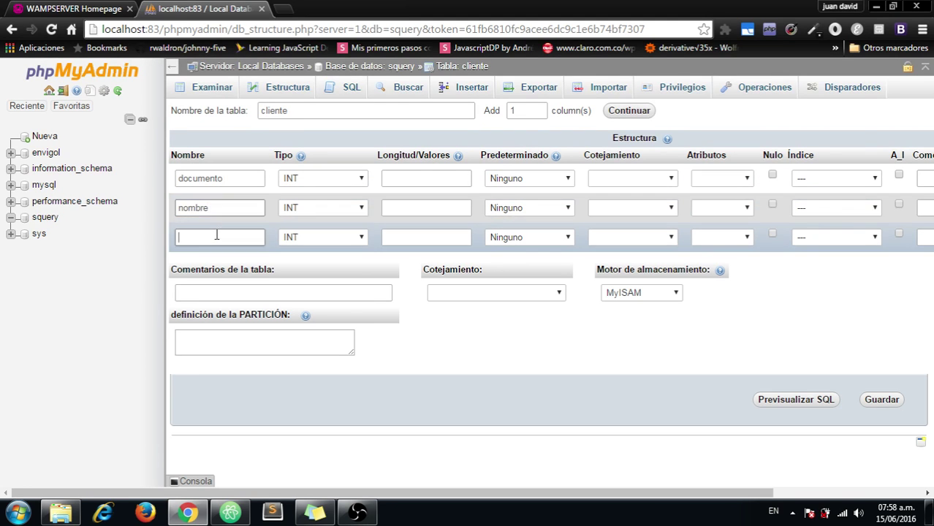
pyautogui.write('dir')
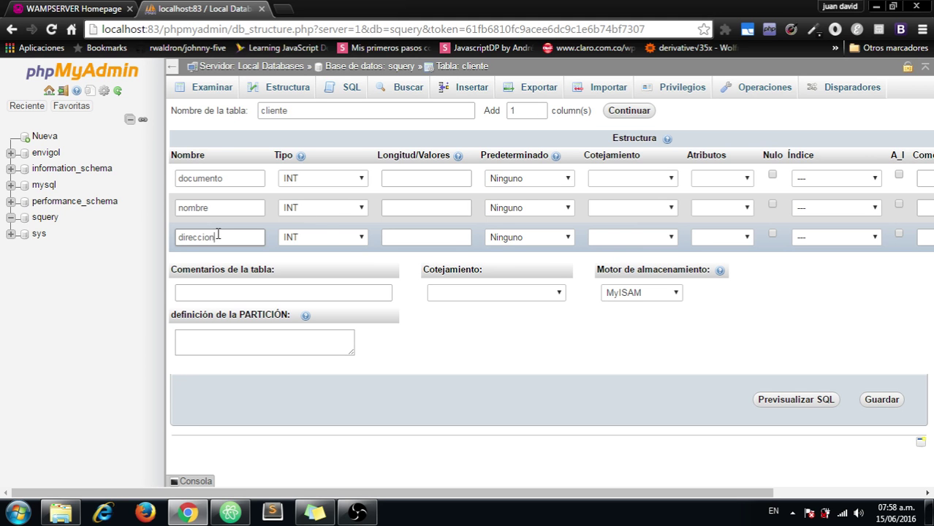
pyautogui.write('eccion')
# Step: Make nombre and direccion VARCHAR columns with length 30
pyautogui.click(343, 210)
pyautogui.click(336, 218)
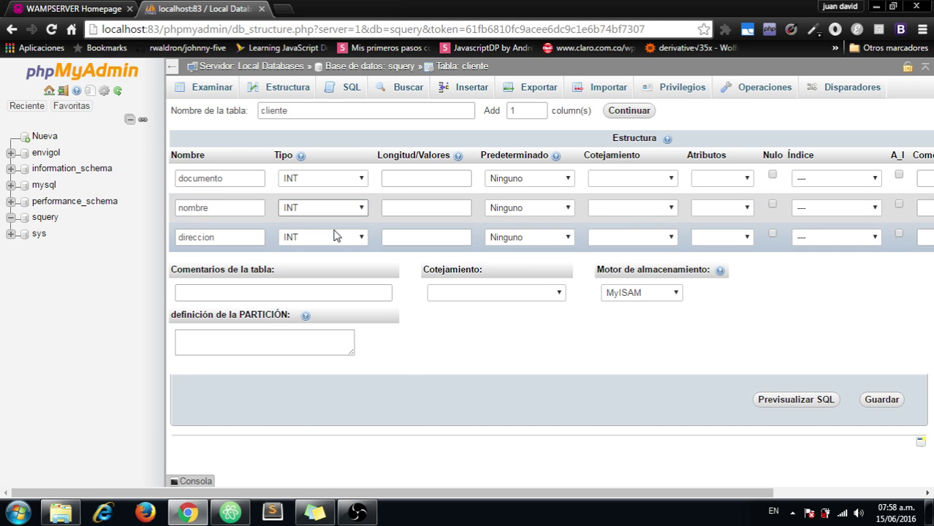
pyautogui.click(323, 211)
pyautogui.click(325, 234)
pyautogui.click(329, 237)
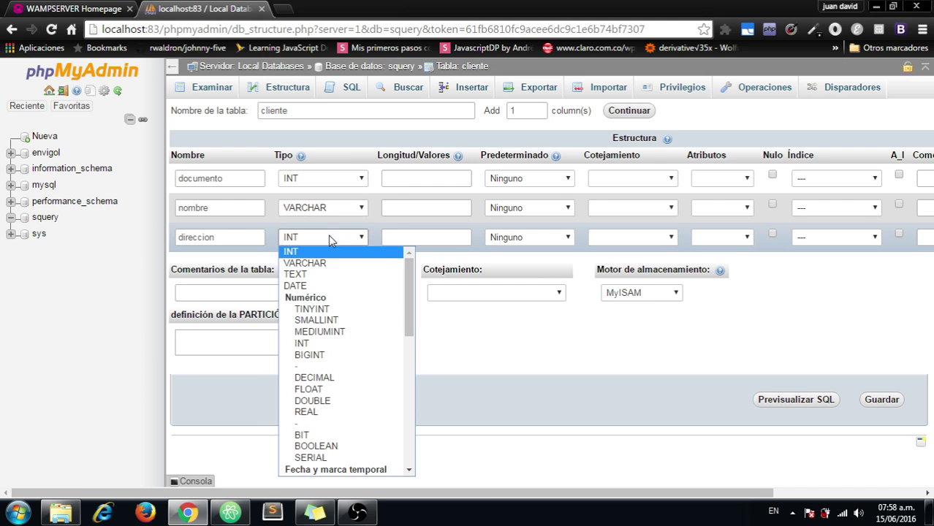
pyautogui.click(310, 263)
pyautogui.click(386, 208)
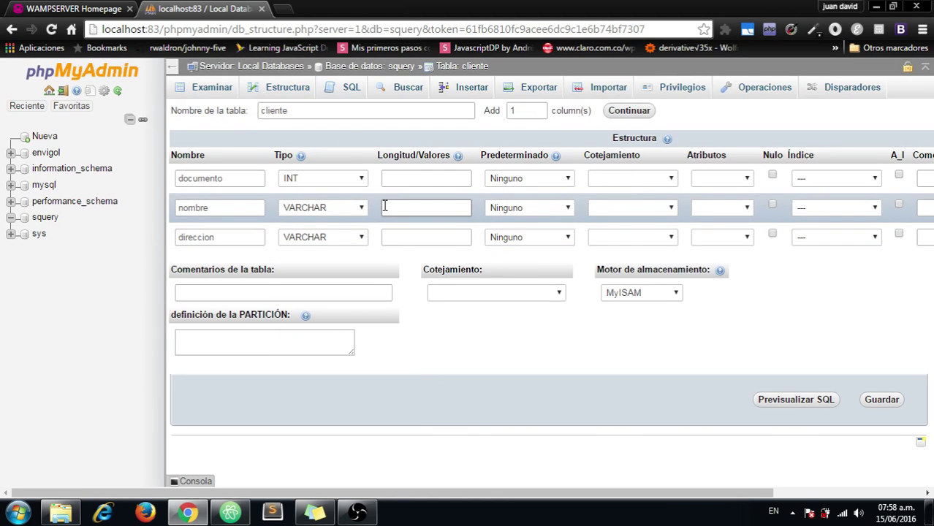
pyautogui.write('30')
pyautogui.press('Tab')
pyautogui.press('Tab')
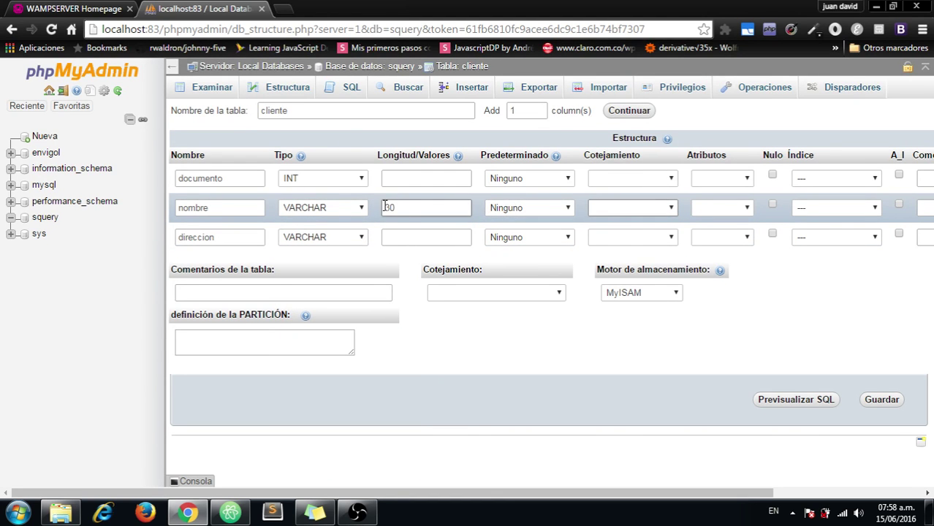
pyautogui.click(394, 232)
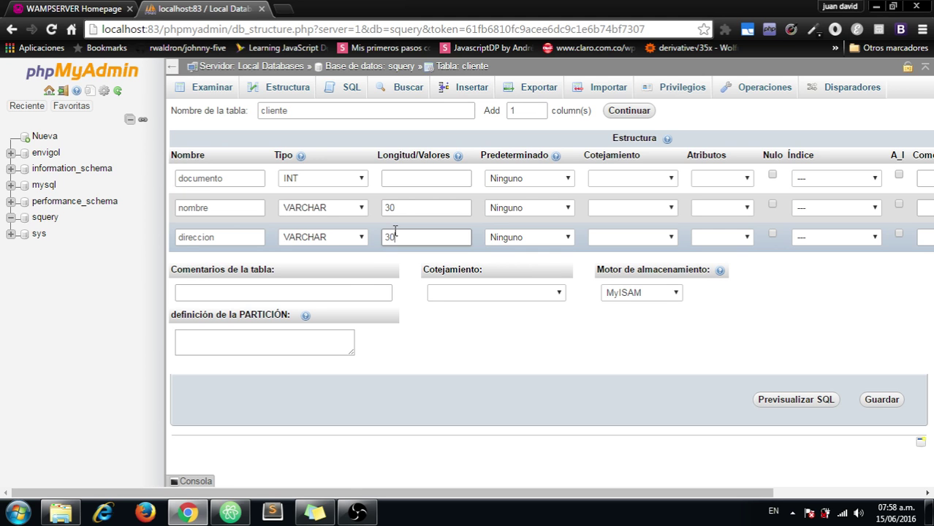
# Step: Make documento the table's PRIMARY key
pyautogui.click(550, 178)
pyautogui.click(551, 180)
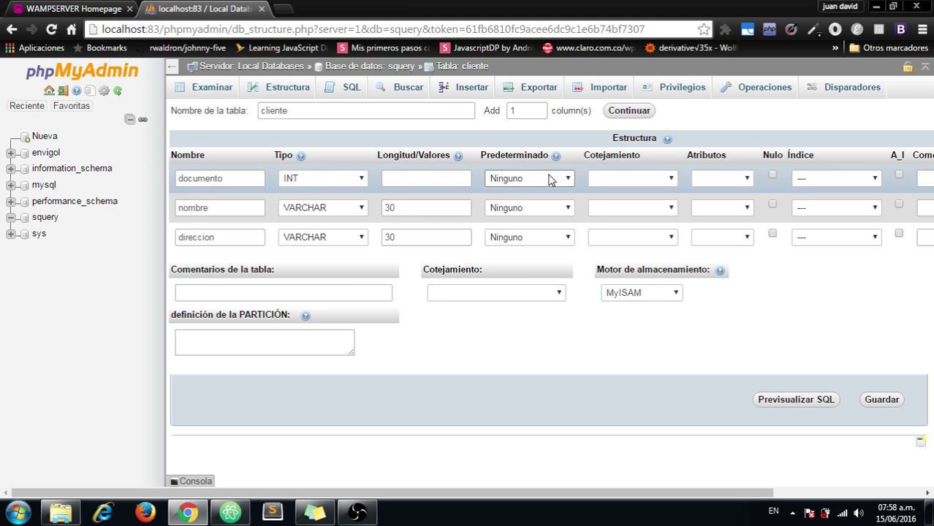
pyautogui.click(734, 180)
pyautogui.click(771, 179)
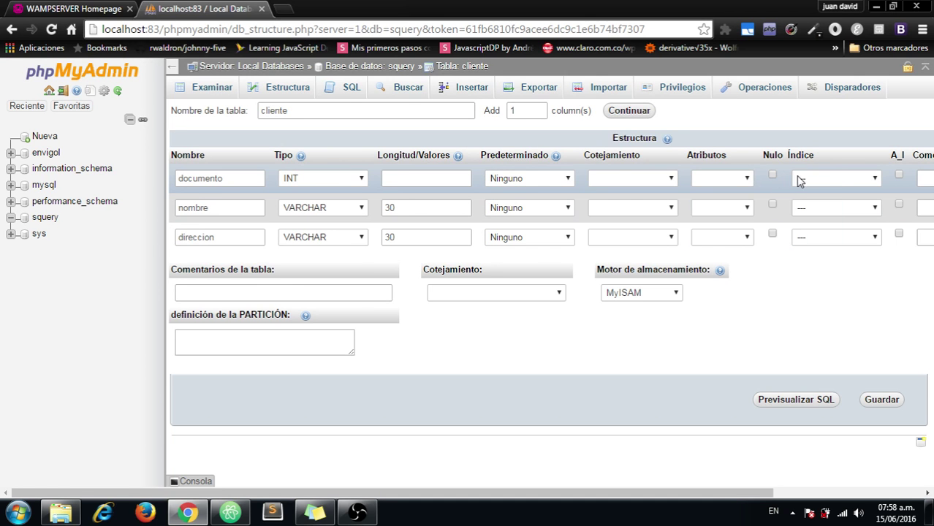
pyautogui.click(804, 179)
pyautogui.click(825, 206)
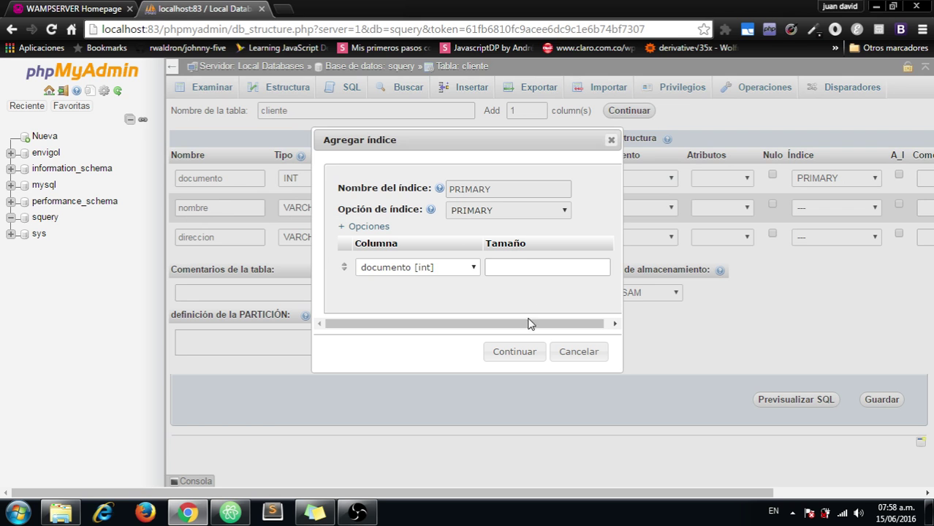
pyautogui.click(512, 267)
pyautogui.click(515, 352)
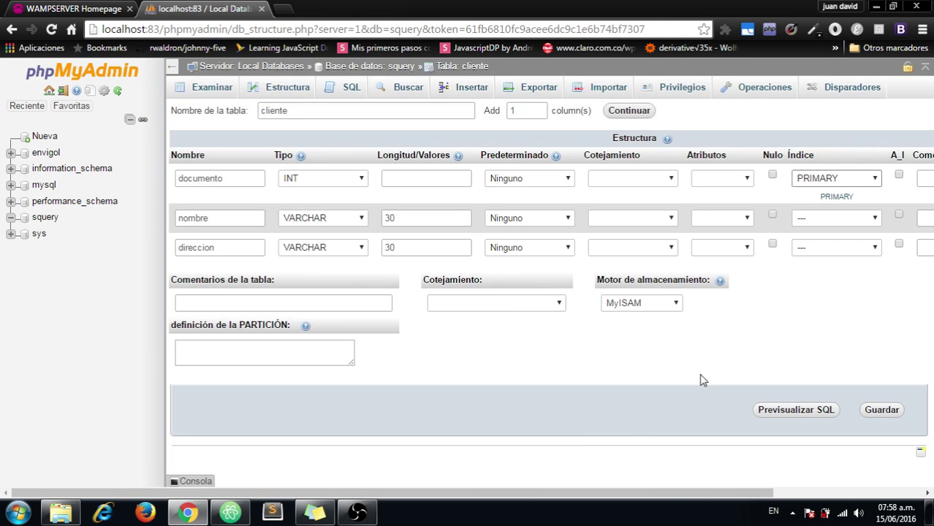
# Step: Set the storage engine to InnoDB and save the cliente table
pyautogui.moveTo(583, 491); pyautogui.dragTo(414, 446)
pyautogui.click(653, 308)
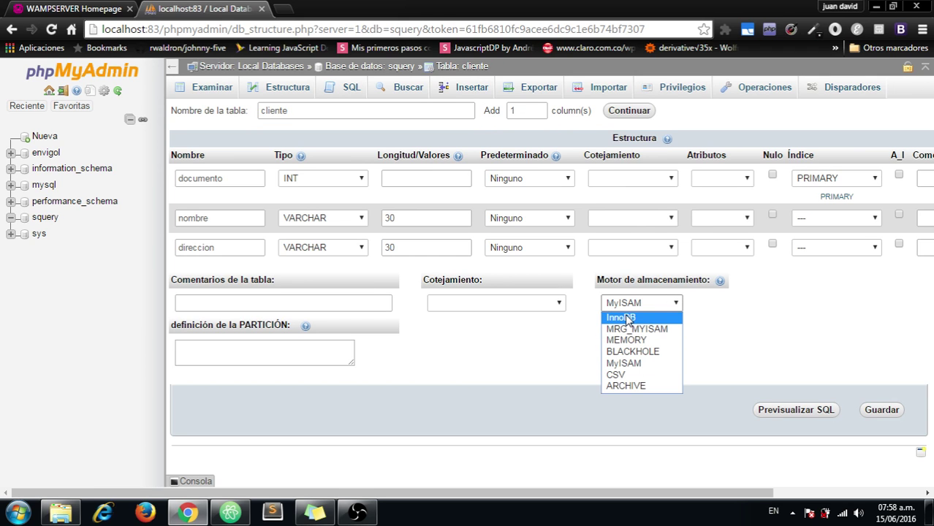
pyautogui.click(626, 319)
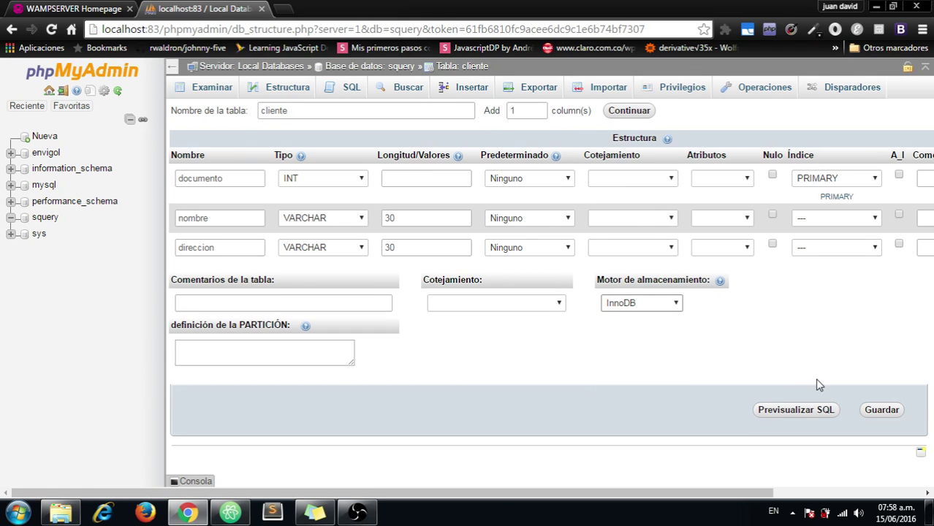
pyautogui.click(880, 410)
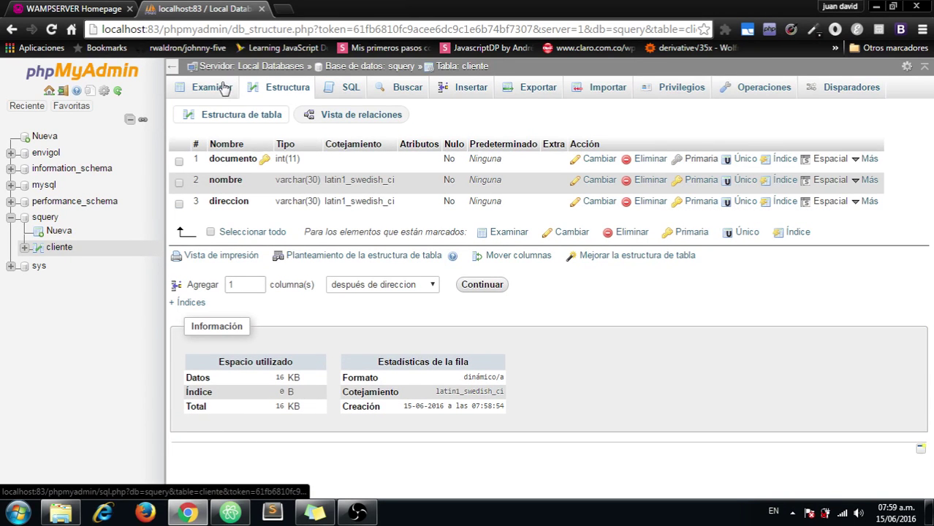
# Step: Open a blank new-table form under squery via Nueva
pyautogui.moveTo(802, 211); pyautogui.dragTo(933, 296)
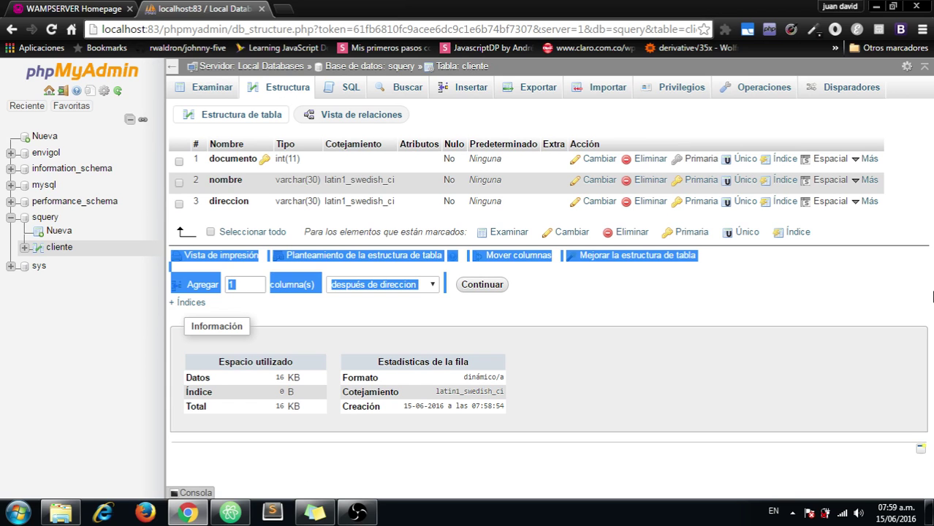
pyautogui.click(59, 230)
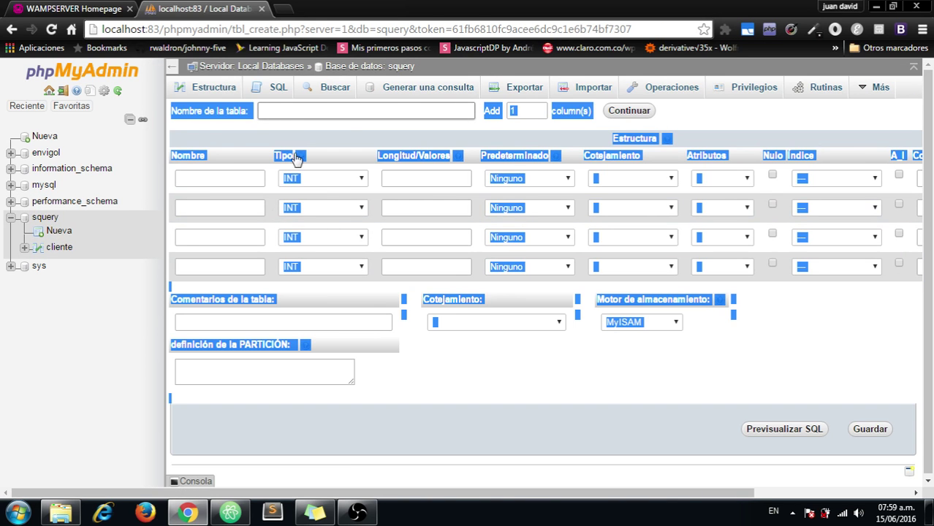
# Step: Name the new table producto
pyautogui.click(451, 381)
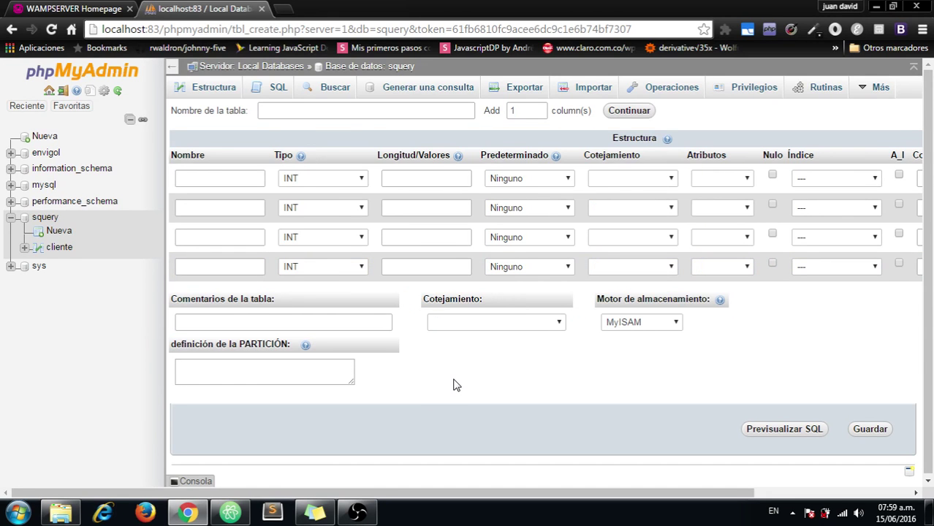
pyautogui.click(371, 108)
pyautogui.write('pr')
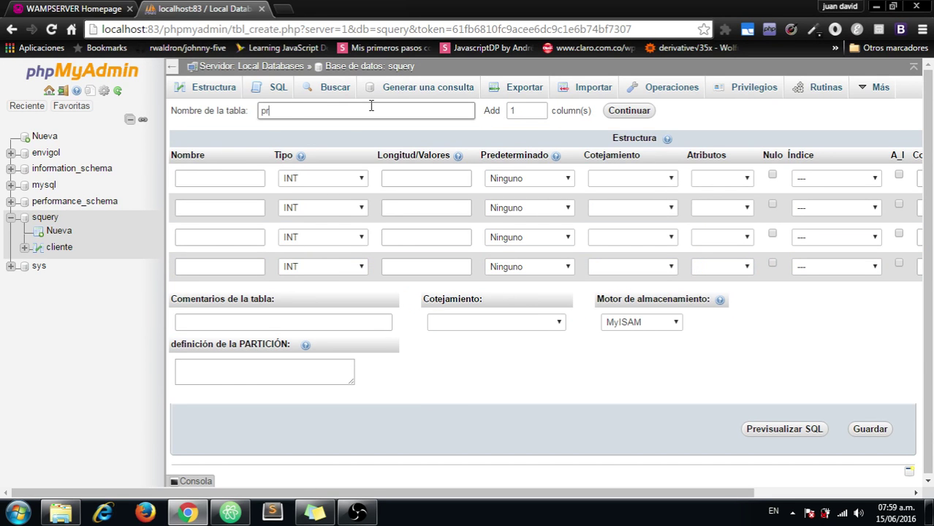
pyautogui.write('oducto')
pyautogui.press('Tab')
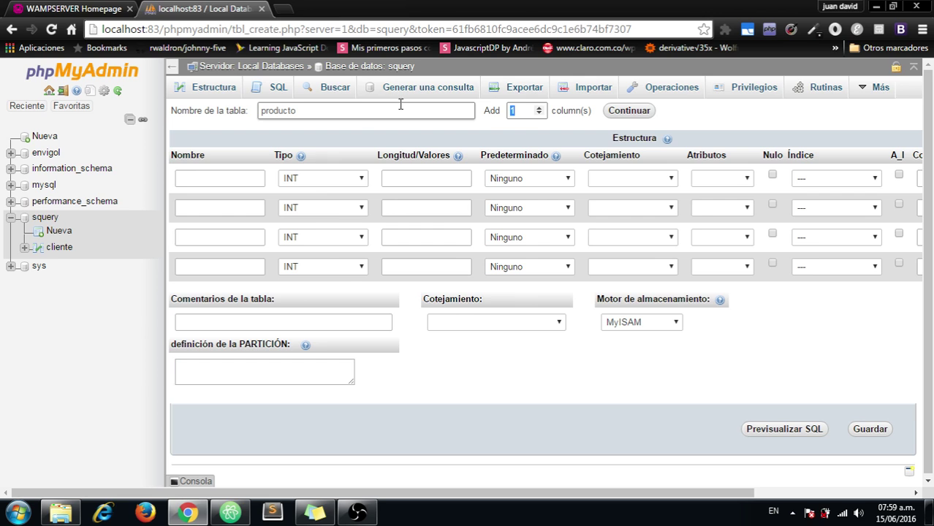
# Step: Add first column codigo as an auto-increment PRIMARY key
pyautogui.click(224, 180)
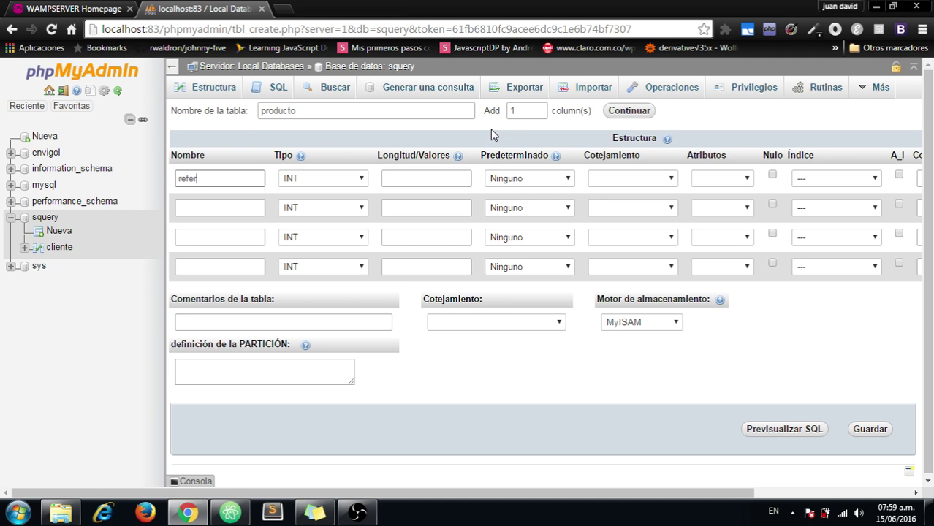
pyautogui.write('refer')
pyautogui.press('BackSpace')
pyautogui.press('BackSpace')
pyautogui.press('BackSpace')
pyautogui.press('BackSpace')
pyautogui.press('BackSpace')
pyautogui.write('codi')
pyautogui.click(899, 176)
pyautogui.click(859, 181)
pyautogui.click(846, 205)
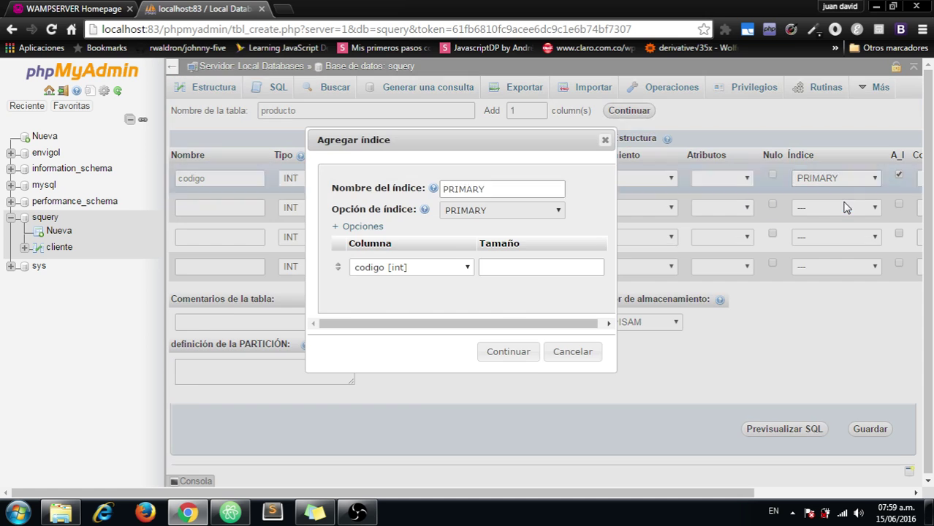
pyautogui.click(514, 354)
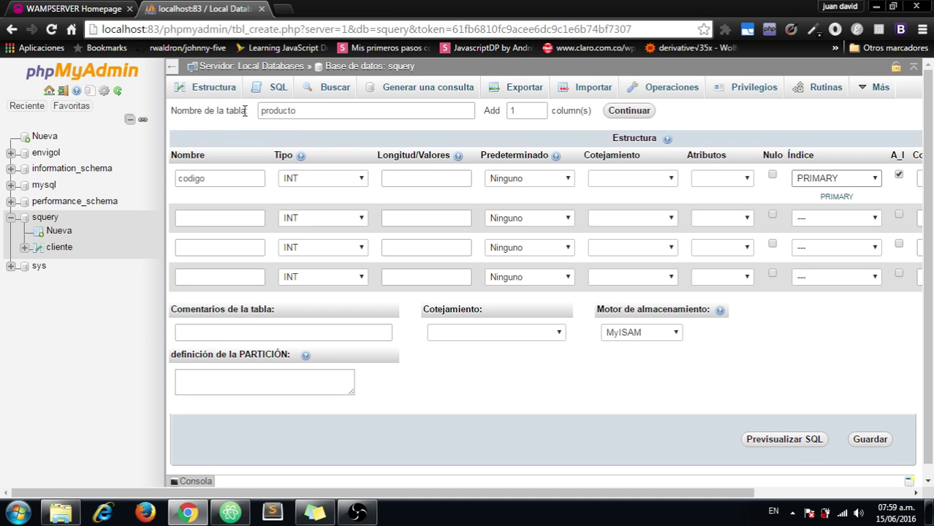
# Step: Add columns nombre as VARCHAR(50), precio and cantidad
pyautogui.click(193, 214)
pyautogui.write('nombre')
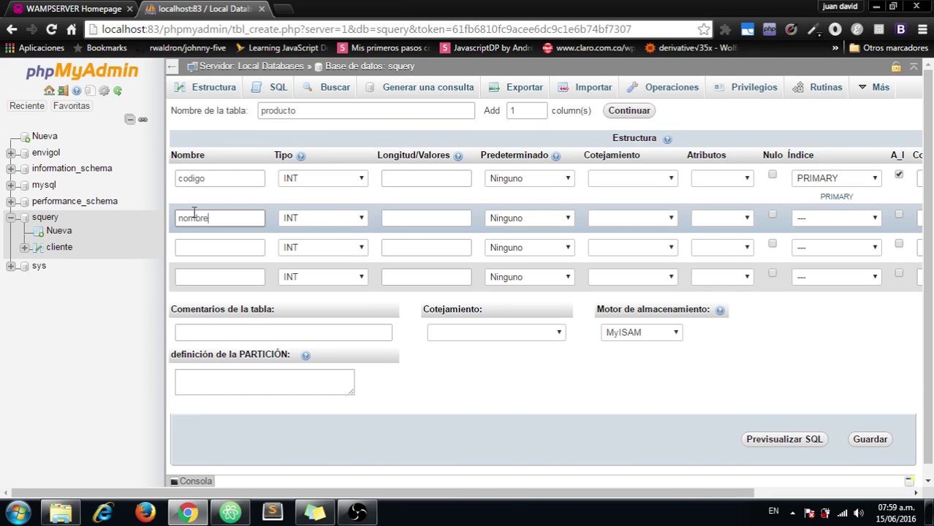
pyautogui.click(214, 251)
pyautogui.write('precio')
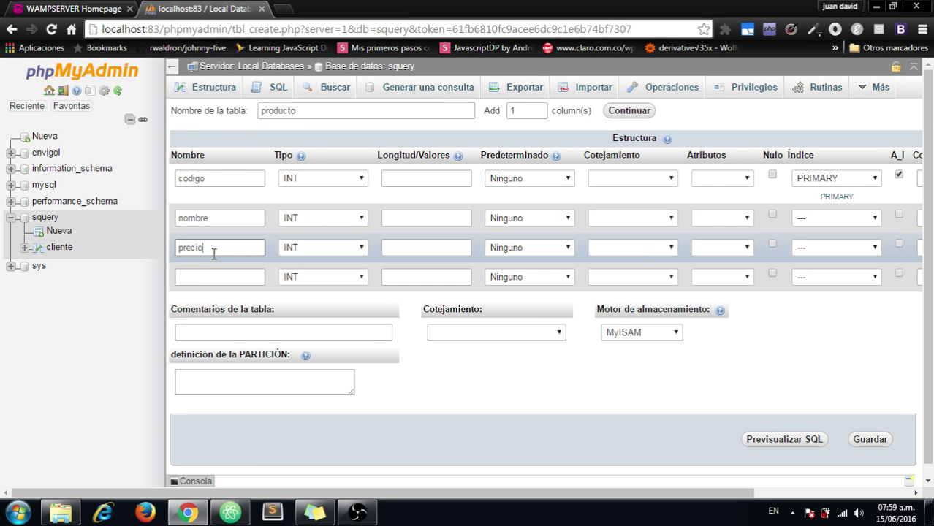
pyautogui.click(219, 282)
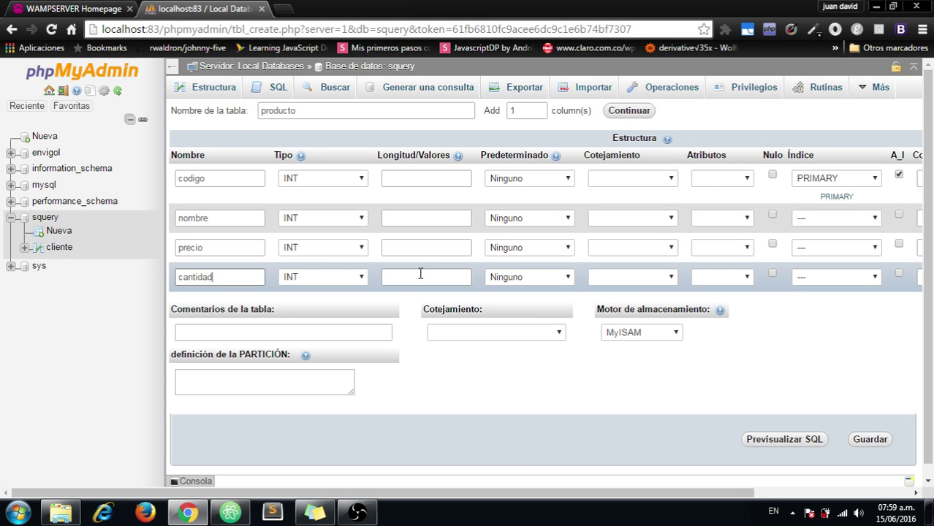
pyautogui.click(305, 220)
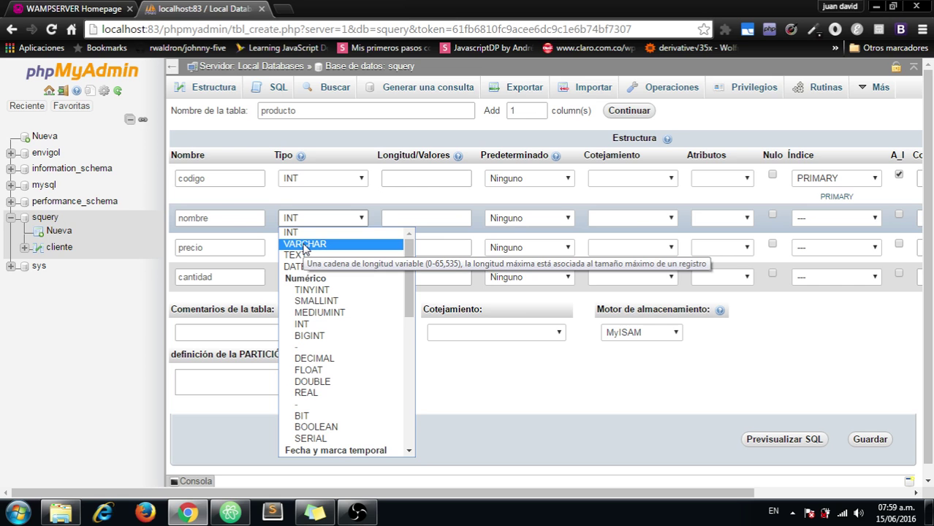
pyautogui.click(304, 245)
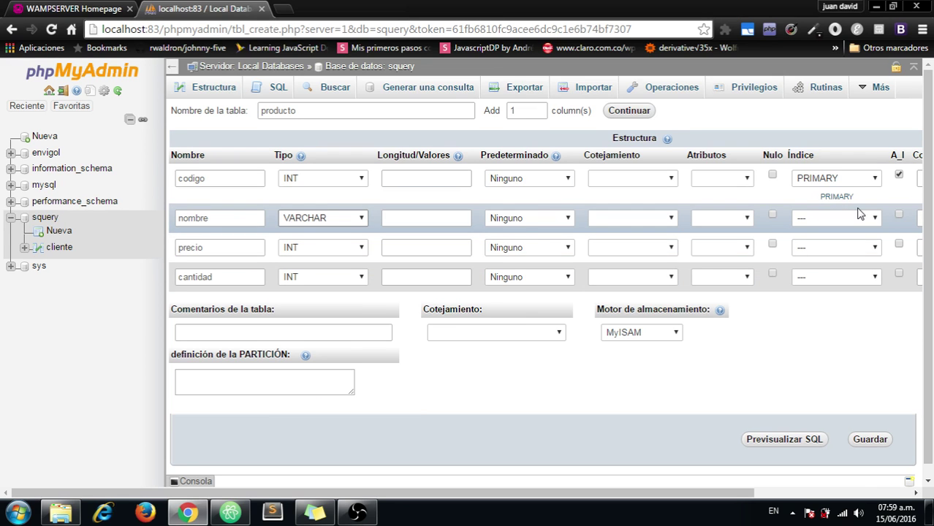
pyautogui.click(447, 218)
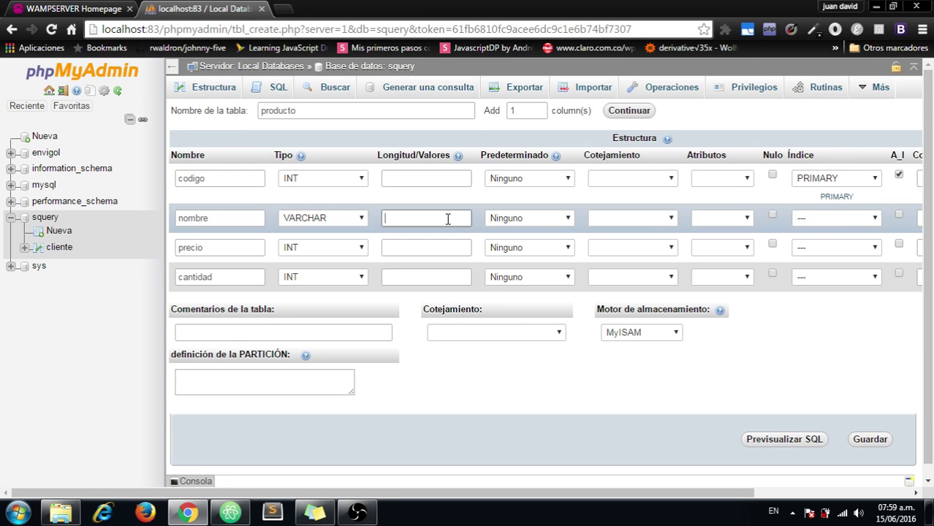
# Step: Choose the InnoDB engine and save the producto table
pyautogui.click(674, 337)
pyautogui.click(660, 348)
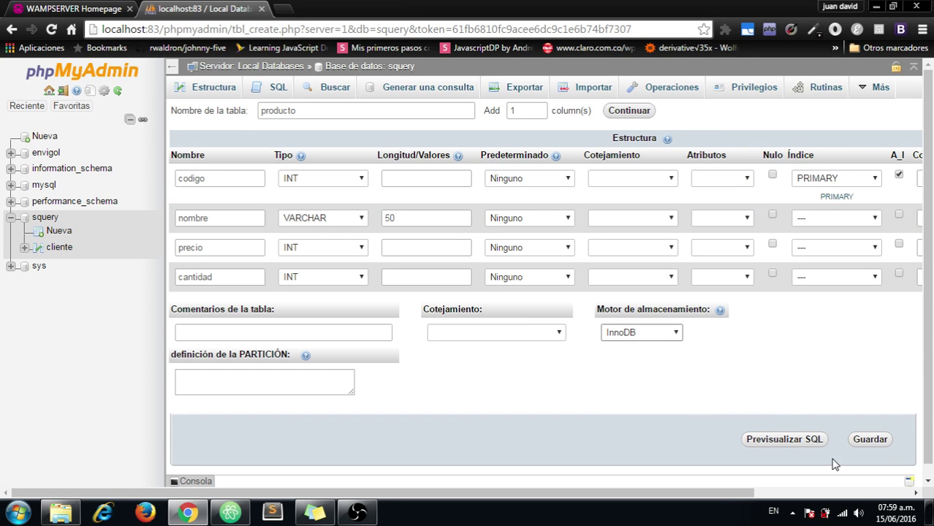
pyautogui.click(871, 447)
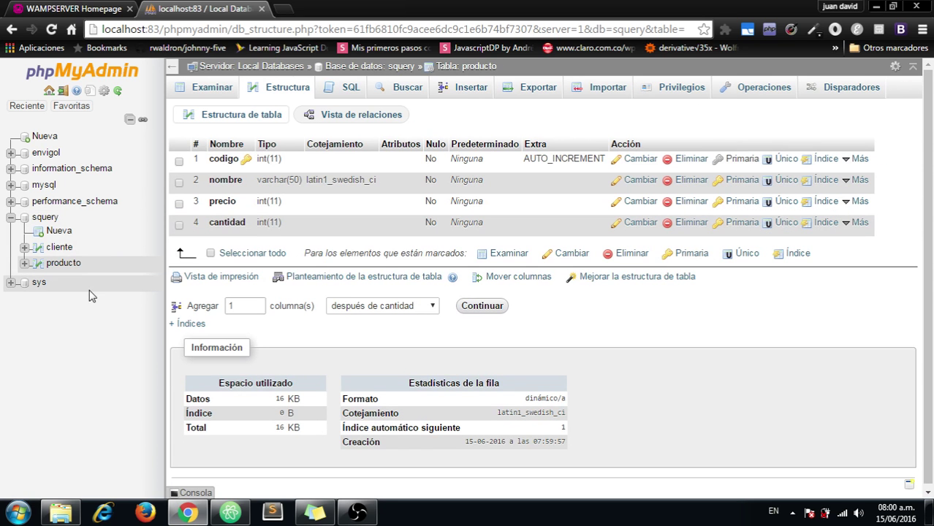
# Step: Open a new table form in squery and name it venta
pyautogui.click(58, 231)
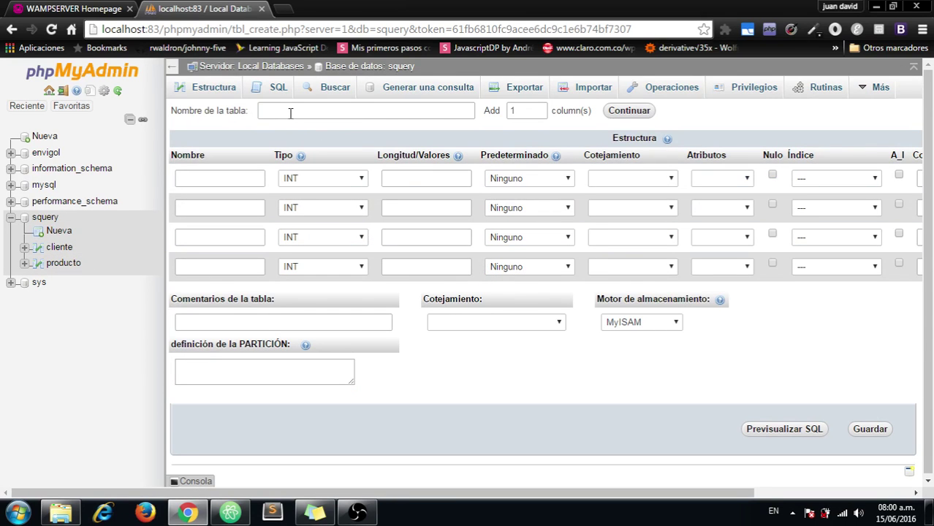
pyautogui.click(285, 108)
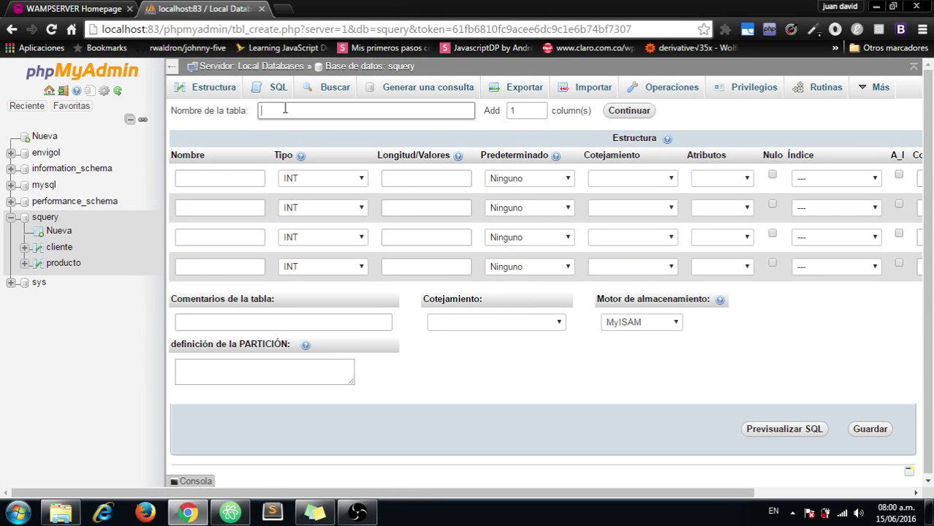
pyautogui.write('venta')
# Step: Add codigo as an auto-increment PRIMARY key, fixing its misspelling, then start the second column
pyautogui.click(232, 178)
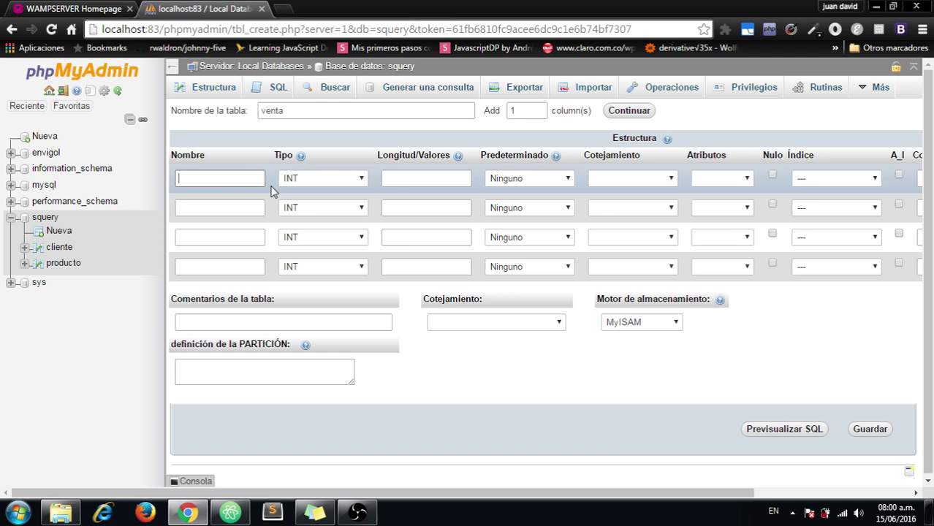
pyautogui.write('coedigo')
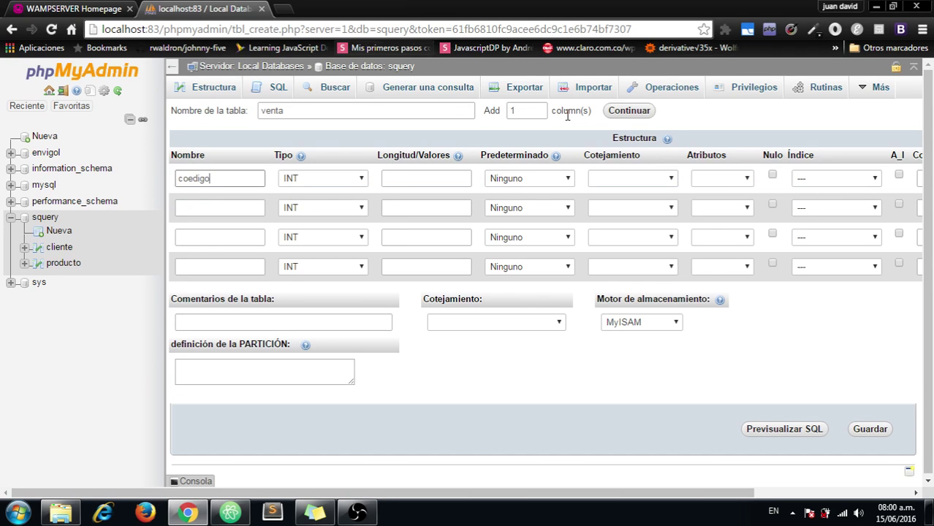
pyautogui.click(899, 175)
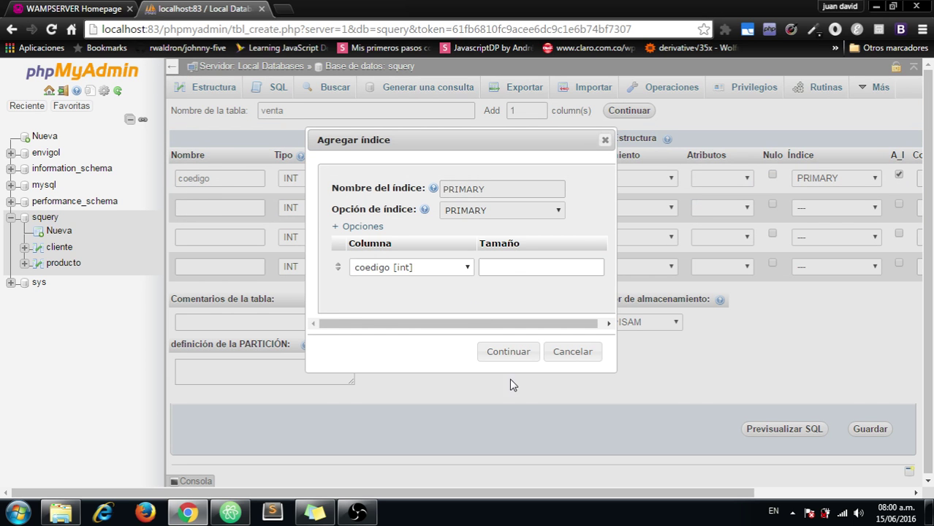
pyautogui.click(509, 354)
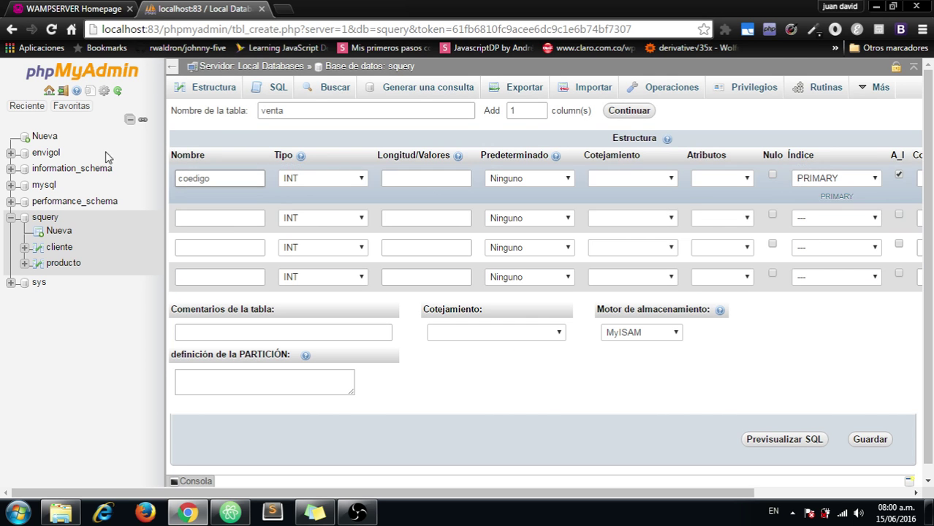
pyautogui.click(195, 179)
pyautogui.press('BackSpace')
pyautogui.click(248, 224)
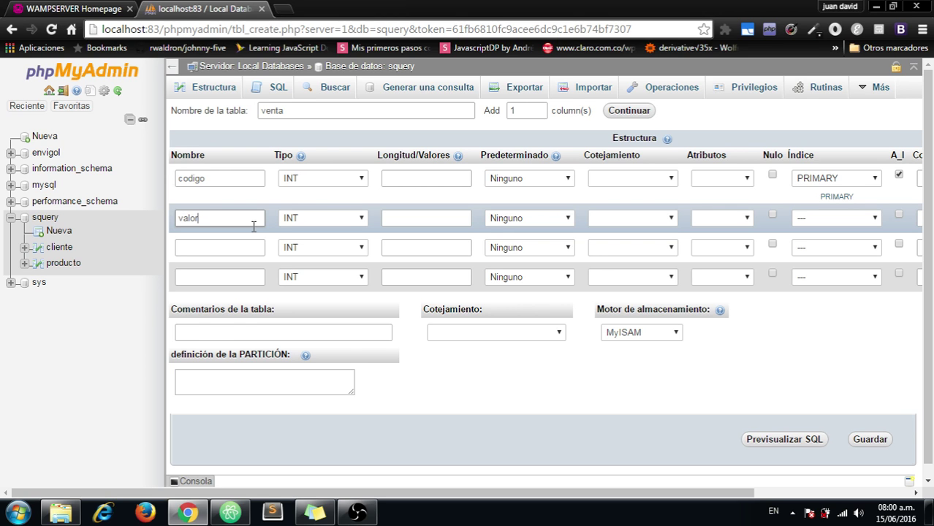
# Step: Make valor_total a DOUBLE and name the third column fecha
pyautogui.click(296, 219)
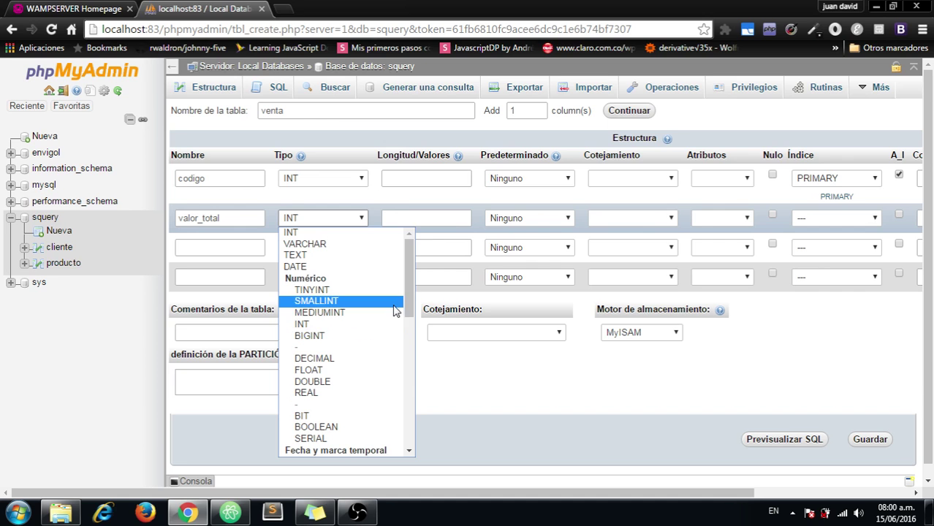
pyautogui.scroll(-3, 345, 323)
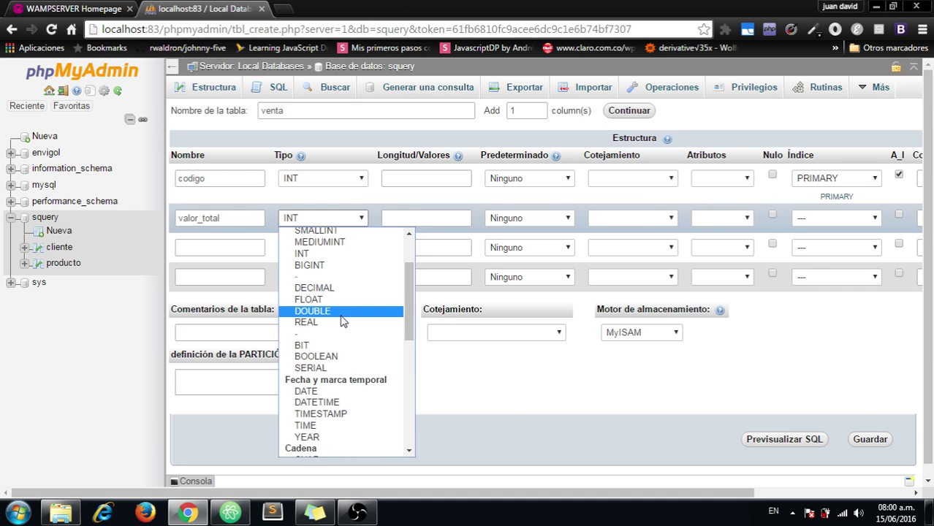
pyautogui.click(341, 318)
pyautogui.click(241, 248)
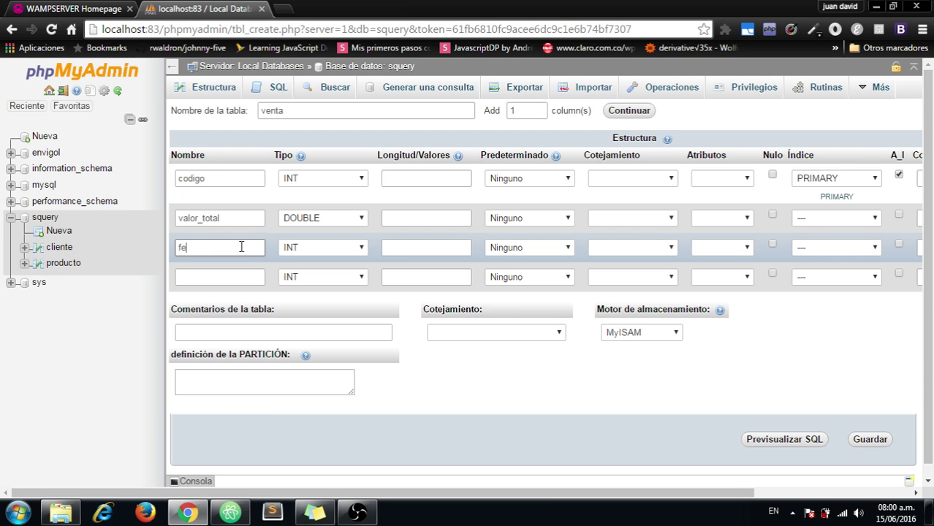
pyautogui.write('cha')
# Step: Make fecha a TIMESTAMP column defaulting to CURRENT_TIMESTAMP
pyautogui.click(291, 252)
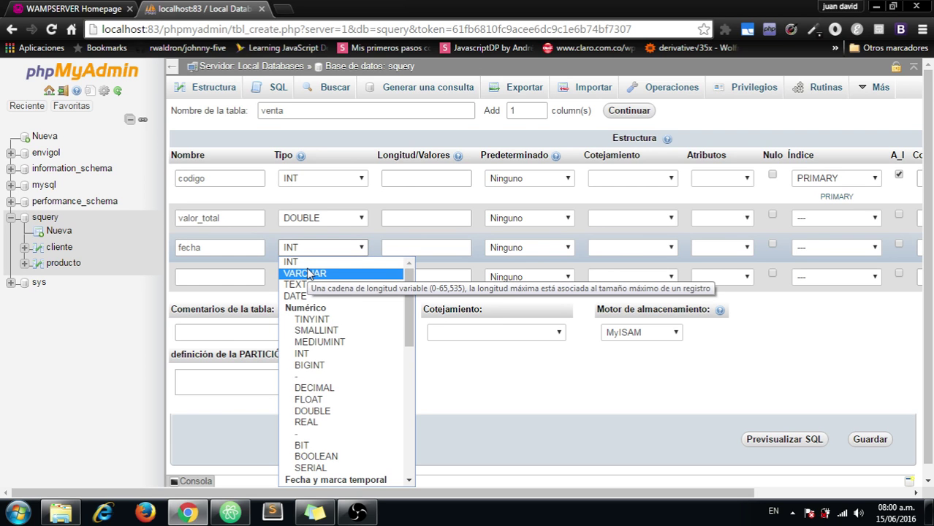
pyautogui.moveTo(406, 303); pyautogui.dragTo(408, 316)
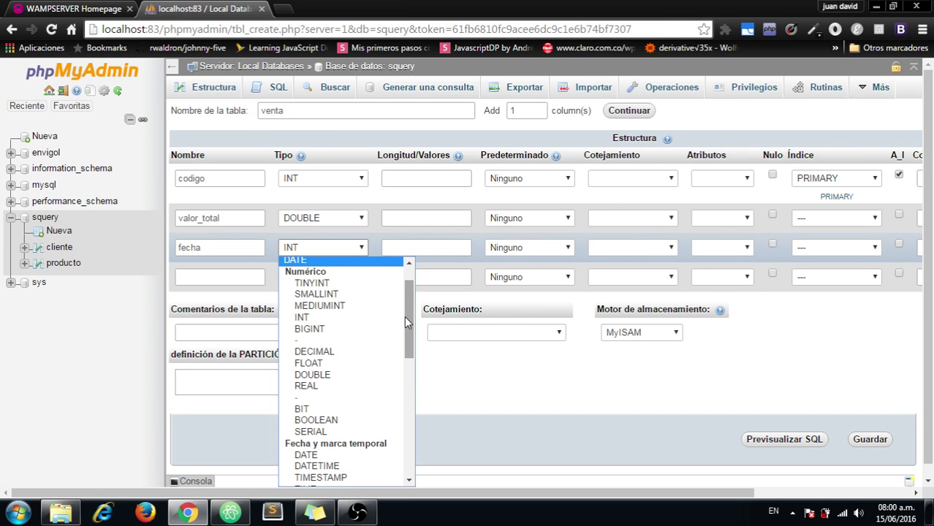
pyautogui.moveTo(405, 318); pyautogui.dragTo(404, 333)
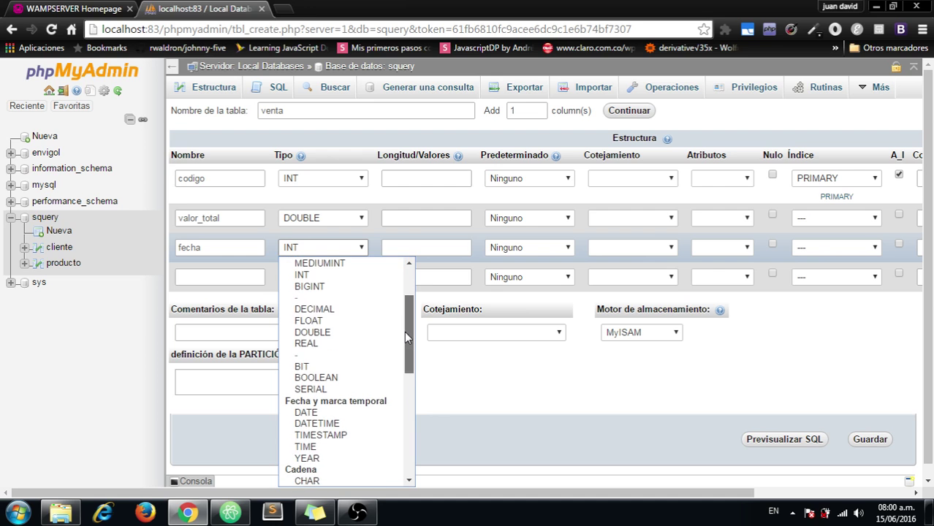
pyautogui.click(337, 332)
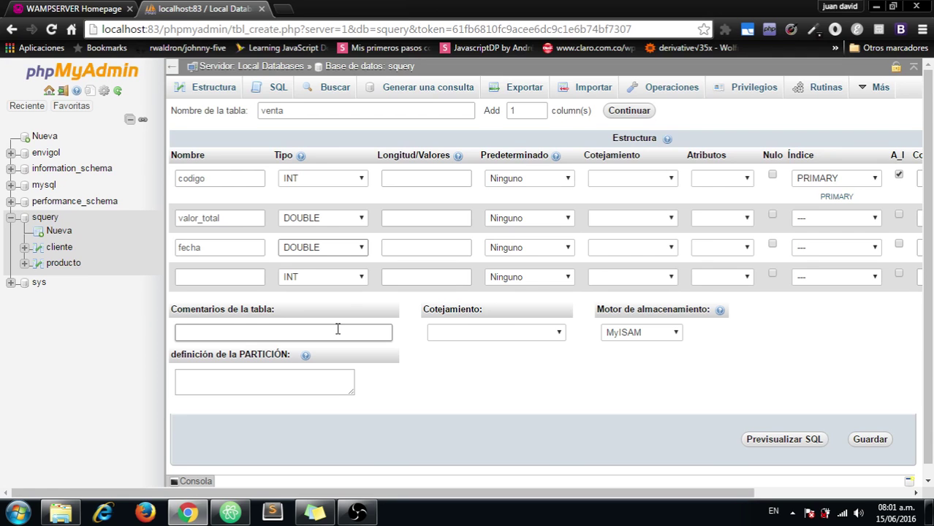
pyautogui.click(340, 247)
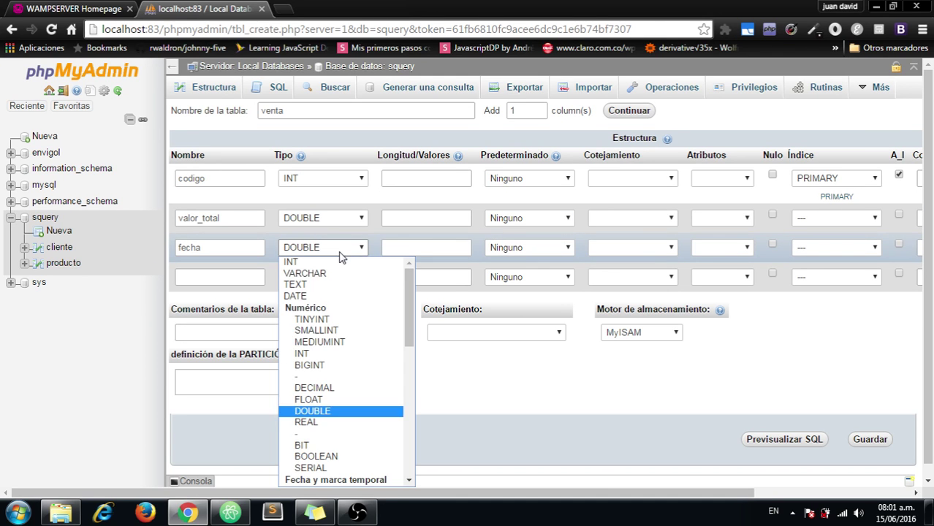
pyautogui.moveTo(403, 302); pyautogui.dragTo(407, 358)
pyautogui.click(365, 359)
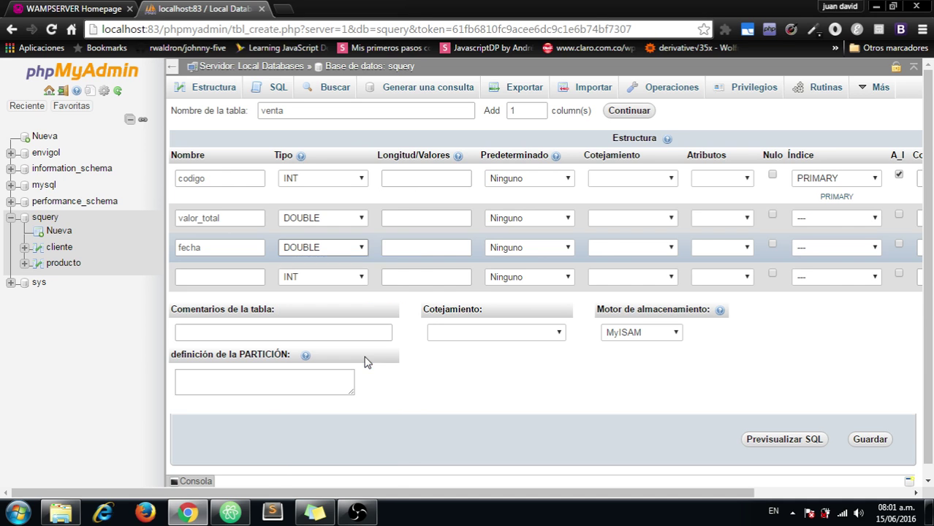
pyautogui.click(565, 248)
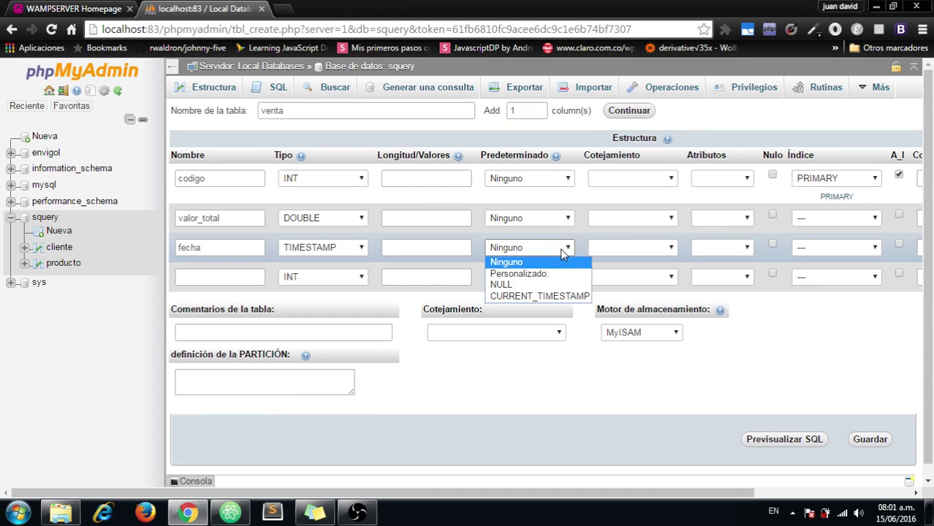
pyautogui.click(539, 296)
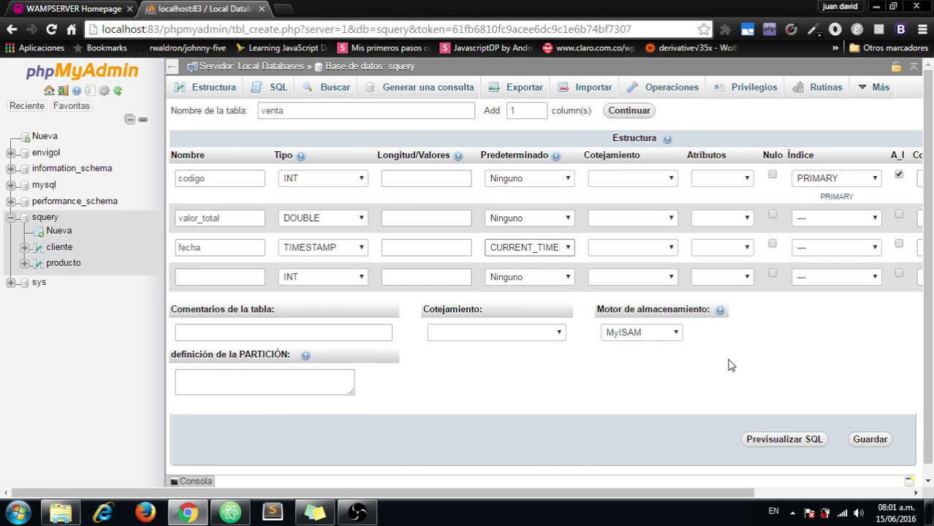
# Step: Set the venta table's storage engine to InnoDB and save the table
pyautogui.click(676, 333)
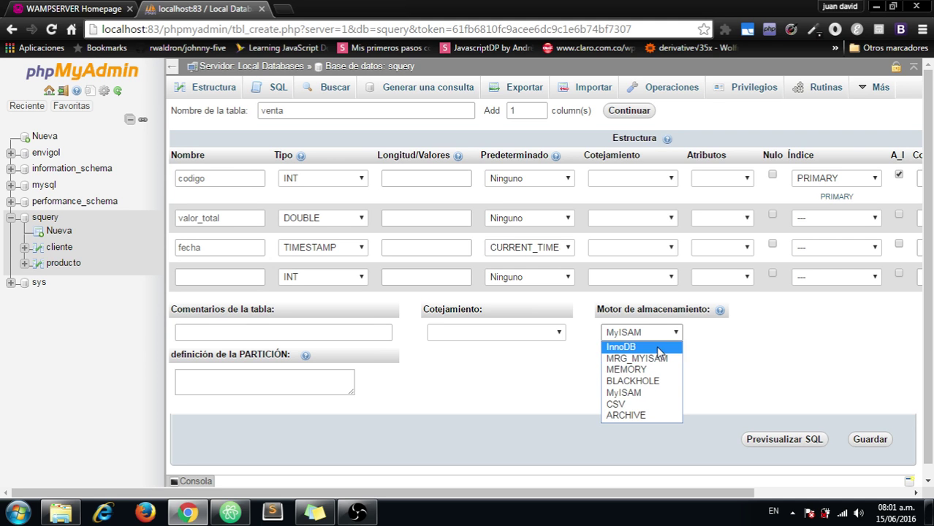
pyautogui.click(660, 349)
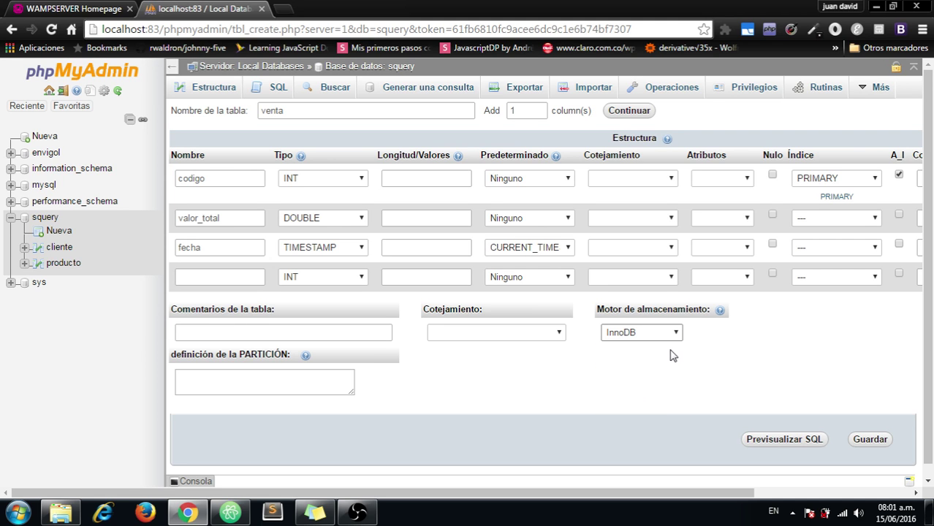
pyautogui.click(231, 275)
pyautogui.click(871, 441)
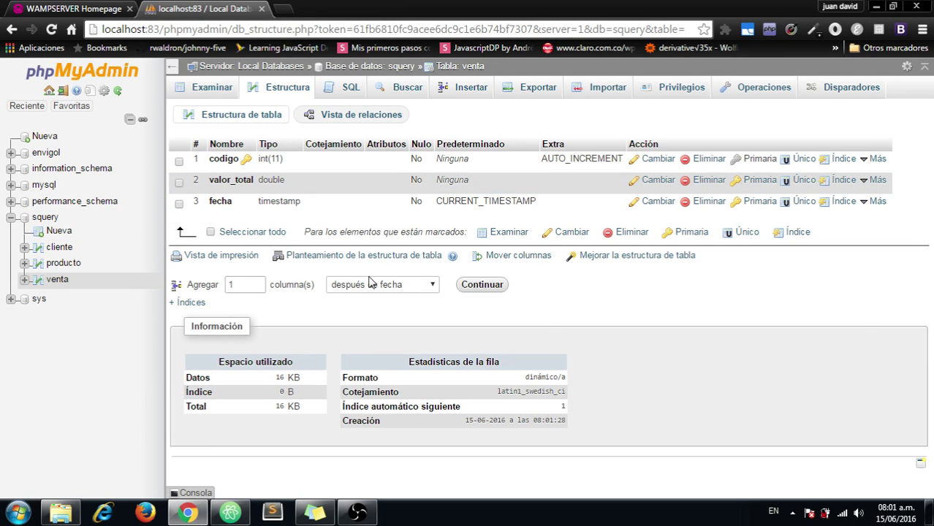
# Step: From venta's Estructura tab, request one new column placed after fecha
pyautogui.click(59, 281)
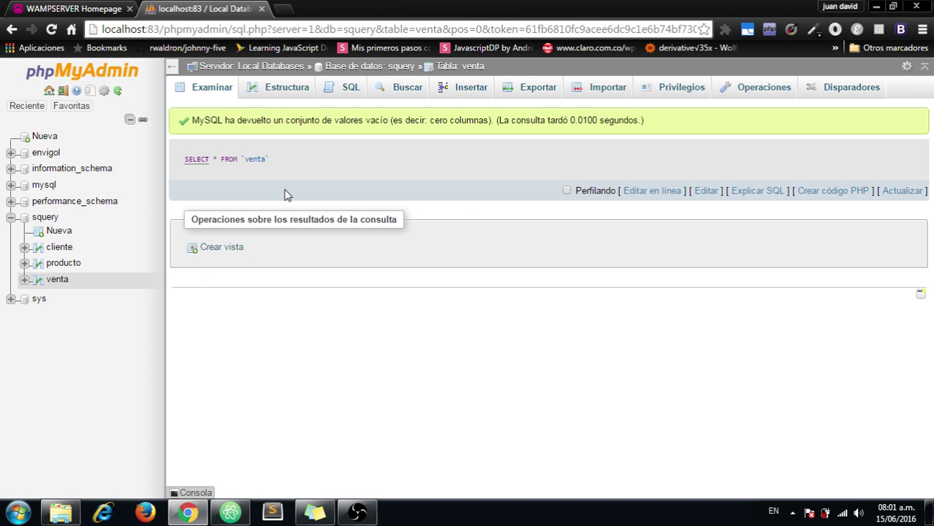
pyautogui.click(272, 89)
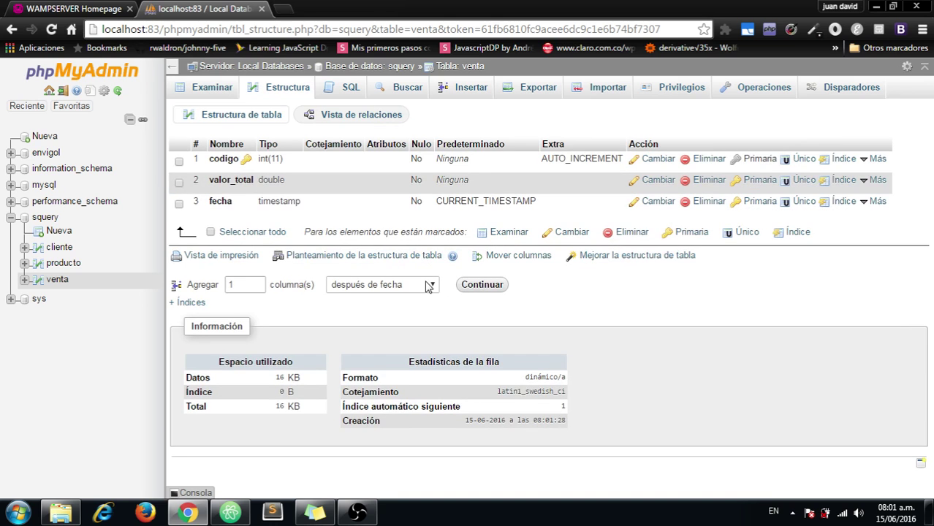
pyautogui.click(429, 287)
pyautogui.click(428, 287)
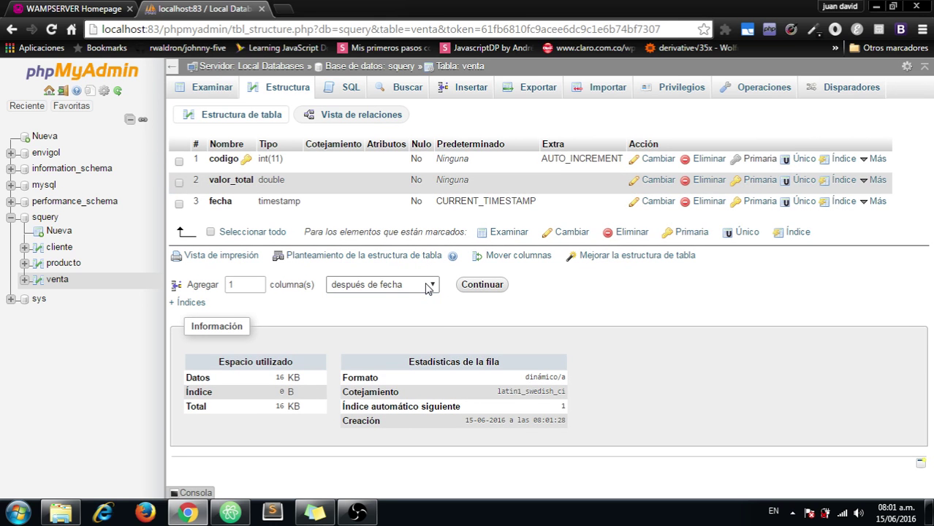
pyautogui.click(429, 287)
pyautogui.click(481, 286)
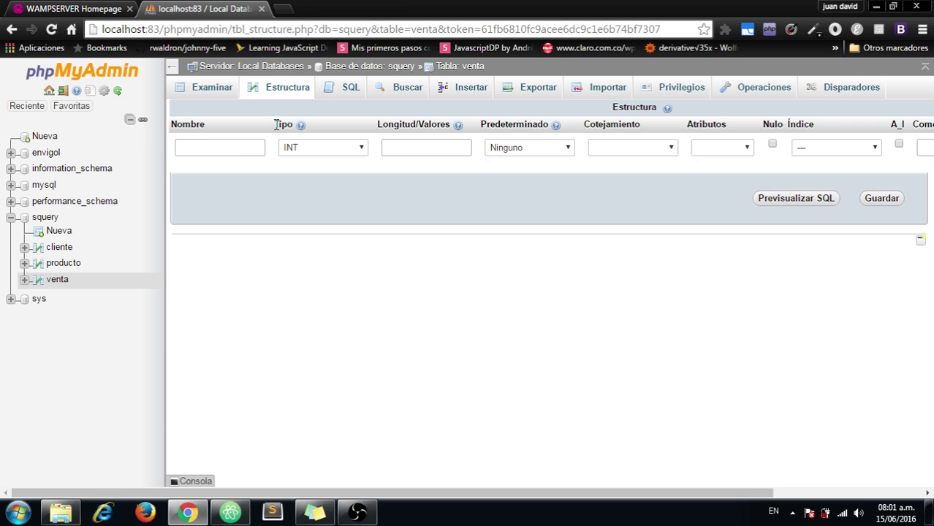
pyautogui.click(245, 147)
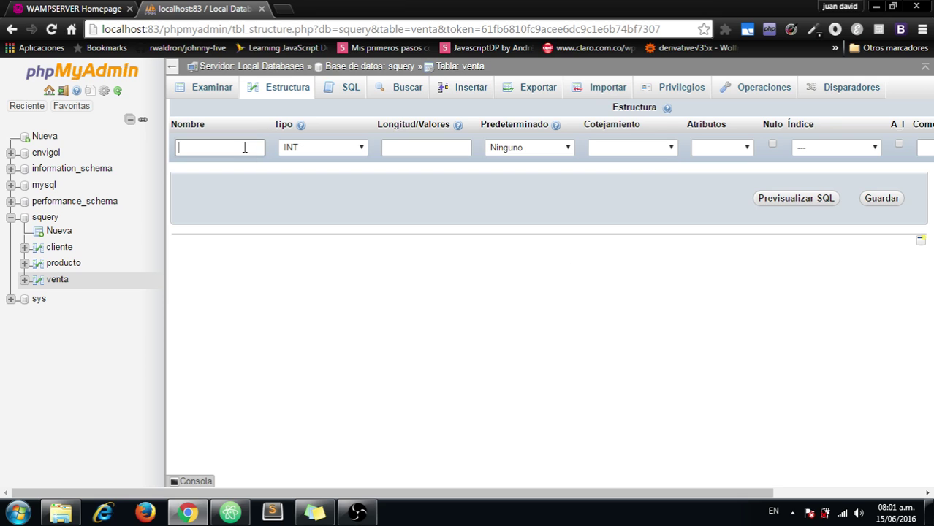
# Step: Name the new INT column codigo_cliente, give it an INDEX named cod_cliente_fk, and save
pyautogui.write('id')
pyautogui.press('BackSpace')
pyautogui.write('codi')
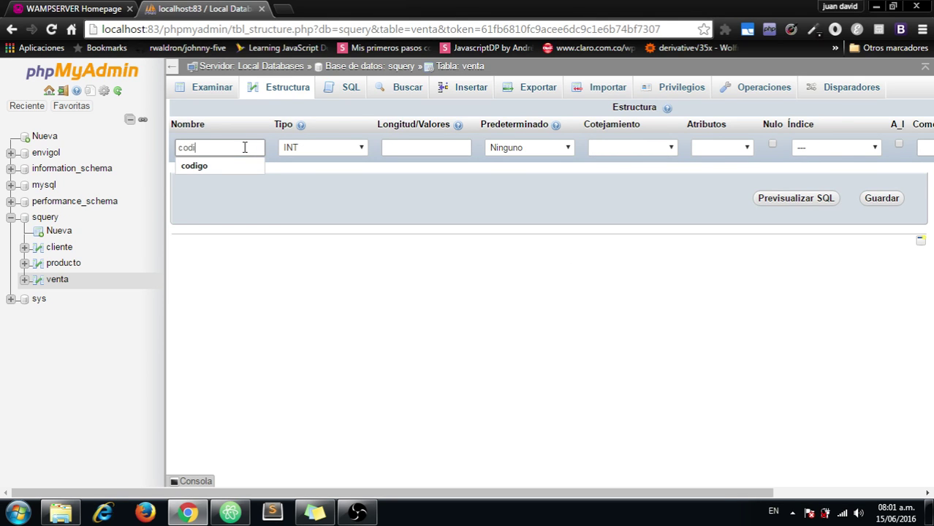
pyautogui.write('gocliente')
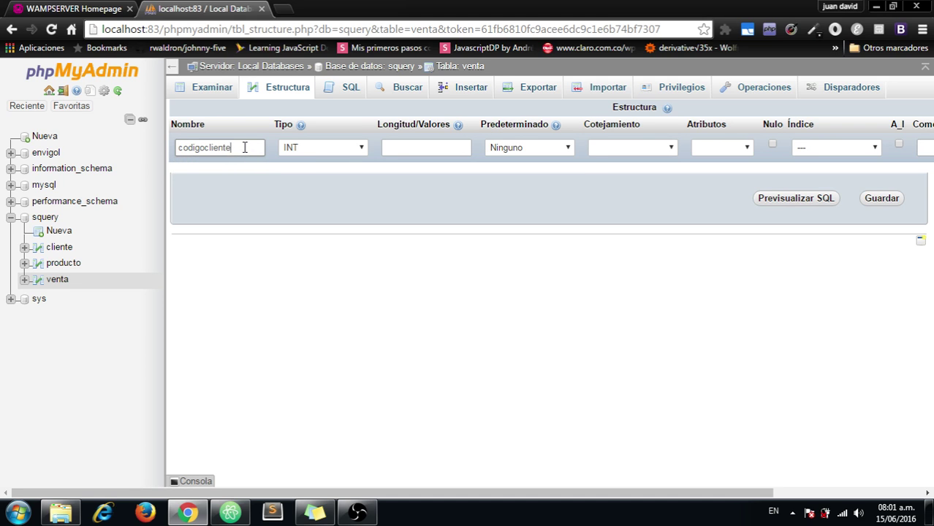
pyautogui.press('BackSpace')
pyautogui.press('BackSpace')
pyautogui.press('BackSpace')
pyautogui.press('BackSpace')
pyautogui.press('BackSpace')
pyautogui.press('BackSpace')
pyautogui.press('BackSpace')
pyautogui.write('_cliente')
pyautogui.click(850, 150)
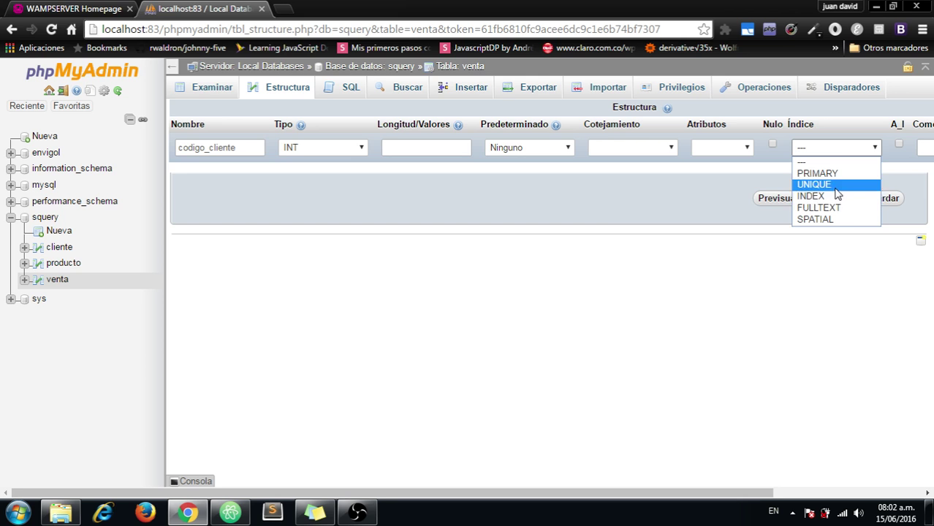
pyautogui.press('Escape')
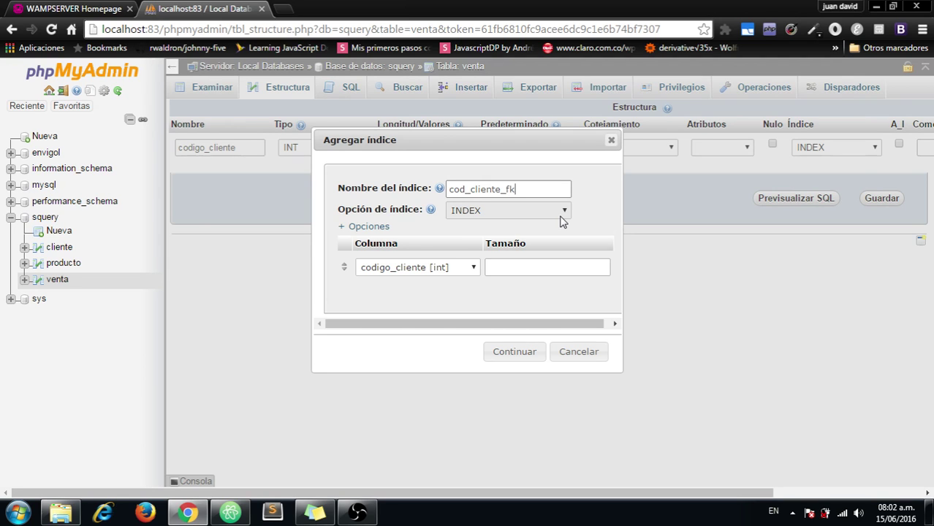
pyautogui.click(519, 361)
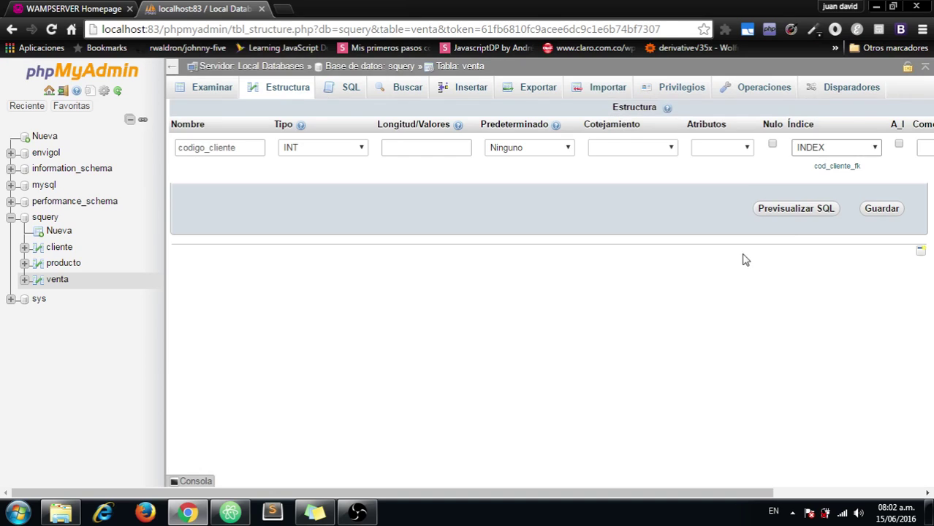
pyautogui.click(870, 217)
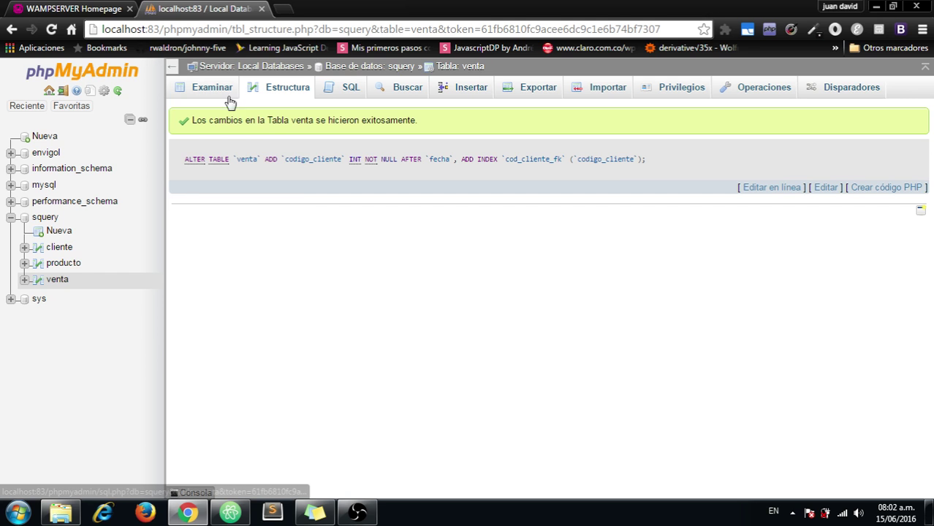
# Step: Review venta's structure to confirm codigo_cliente int(11) is listed
pyautogui.click(261, 96)
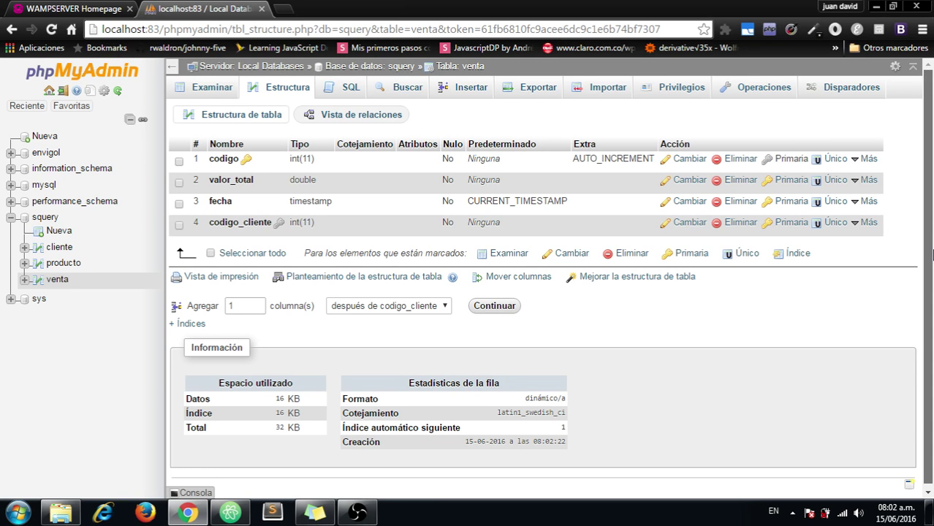
pyautogui.moveTo(932, 231); pyautogui.dragTo(931, 357)
pyautogui.moveTo(931, 283); pyautogui.dragTo(932, 212)
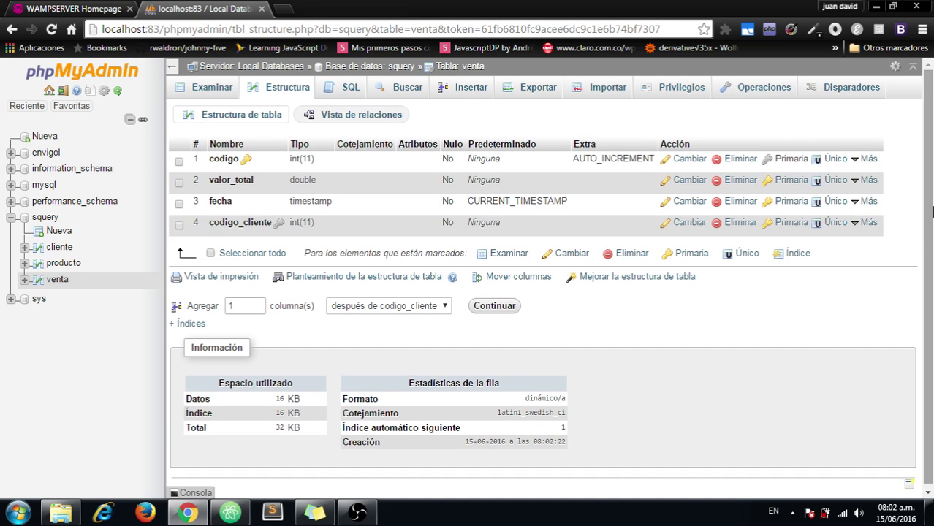
pyautogui.click(351, 117)
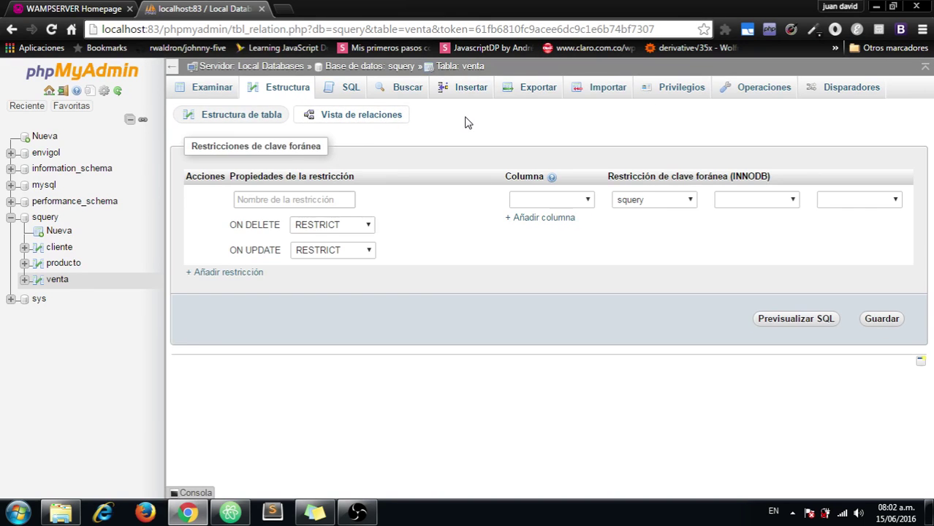
# Step: Define constraint 'cliente' linking codigo_cliente to squery.cliente.documento
pyautogui.click(240, 122)
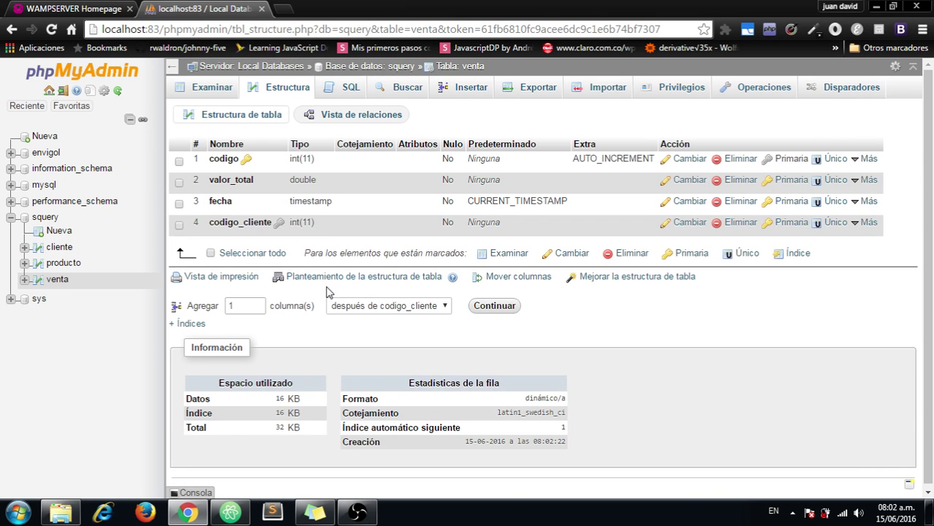
pyautogui.click(352, 121)
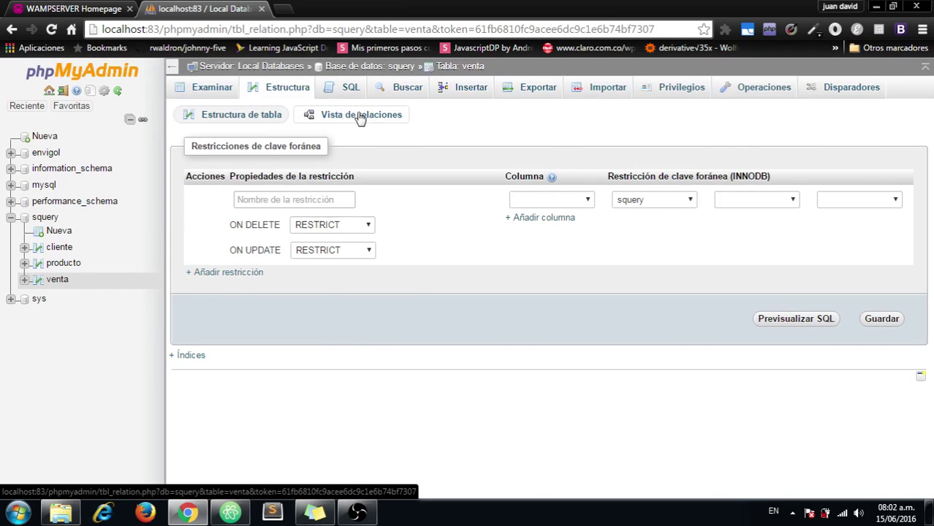
pyautogui.click(319, 199)
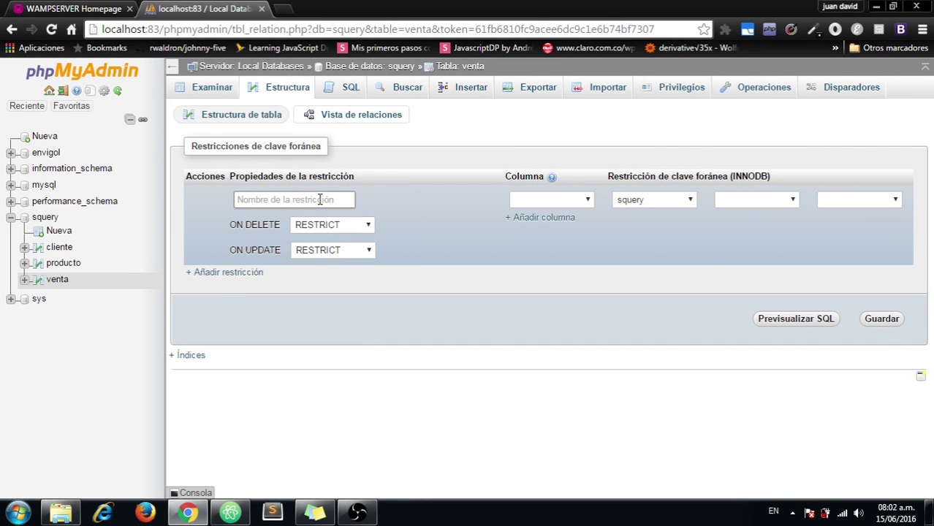
pyautogui.write('cliente')
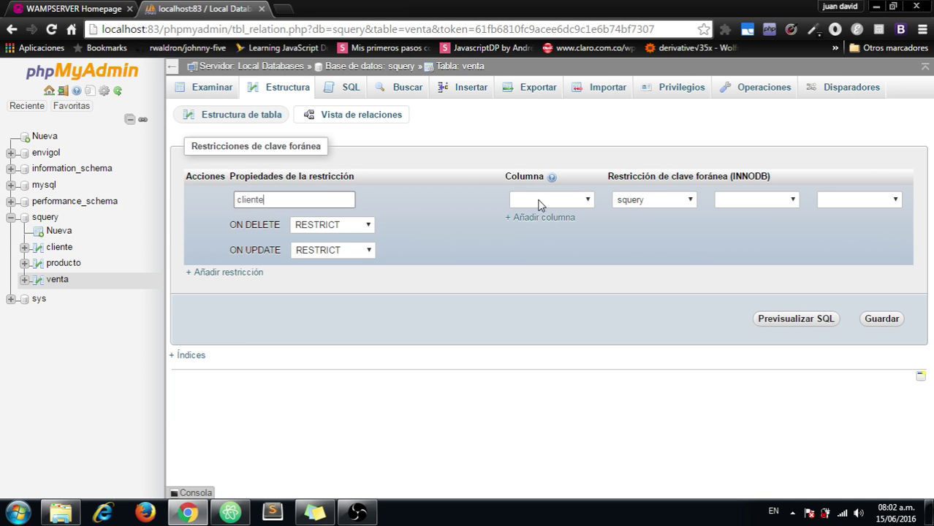
pyautogui.click(539, 201)
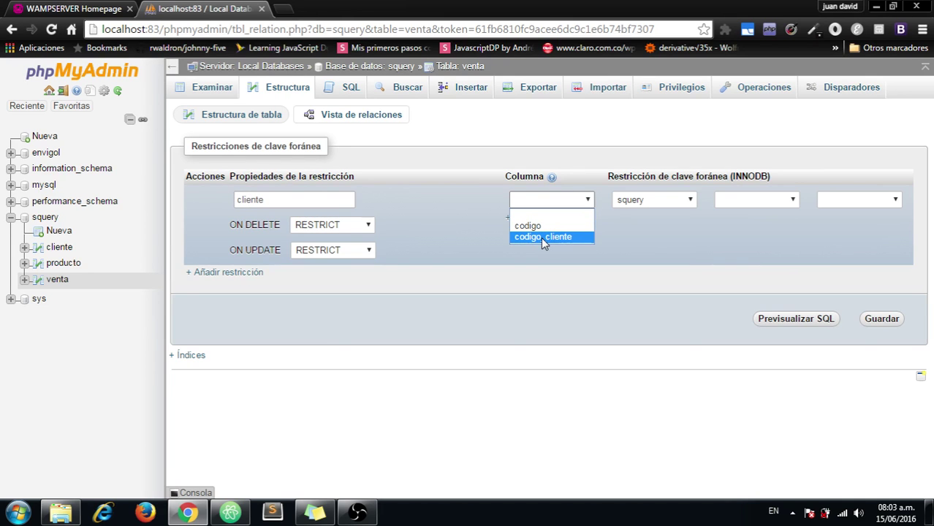
pyautogui.click(541, 237)
pyautogui.click(726, 199)
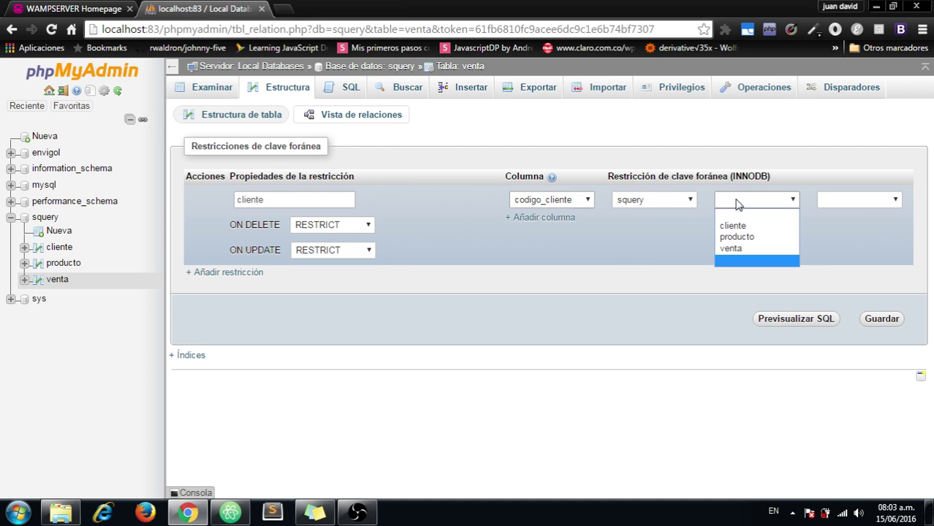
pyautogui.click(735, 226)
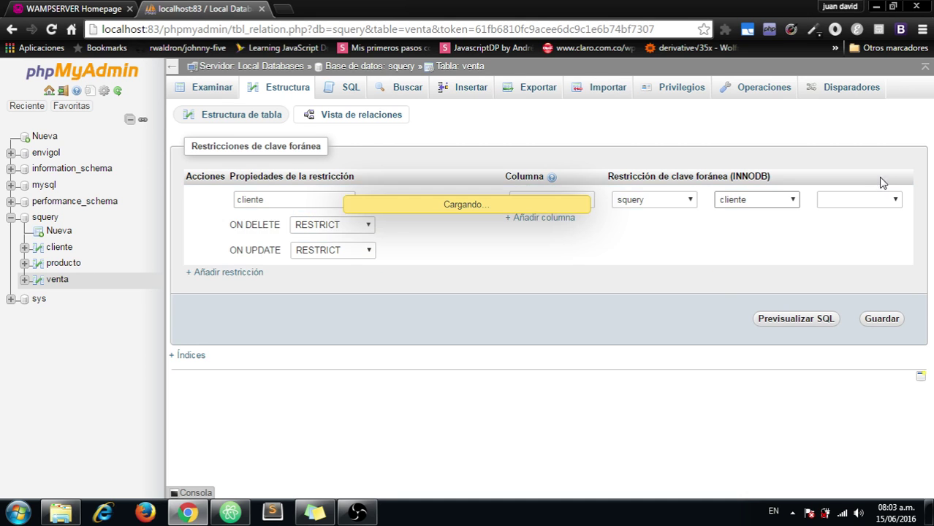
pyautogui.click(877, 199)
pyautogui.click(870, 227)
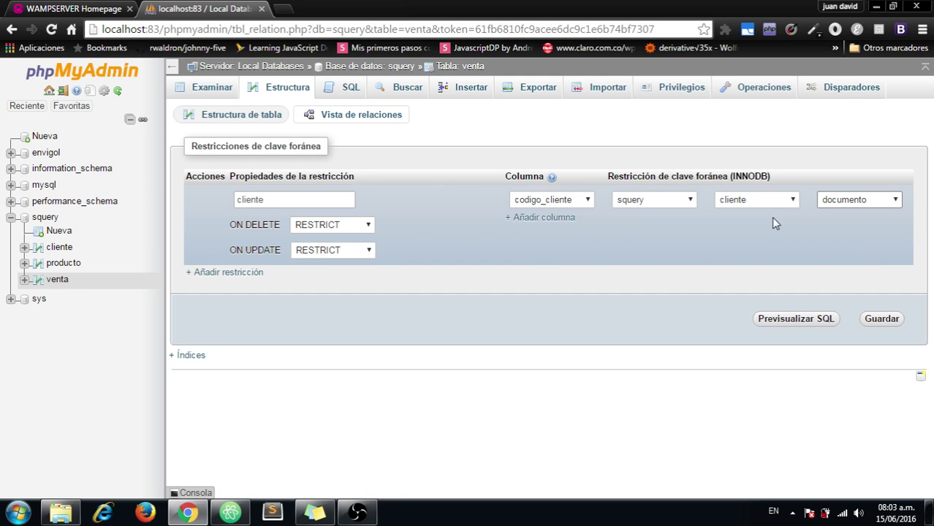
# Step: Keep RESTRICT for ON DELETE and ON UPDATE and save the foreign key
pyautogui.click(355, 231)
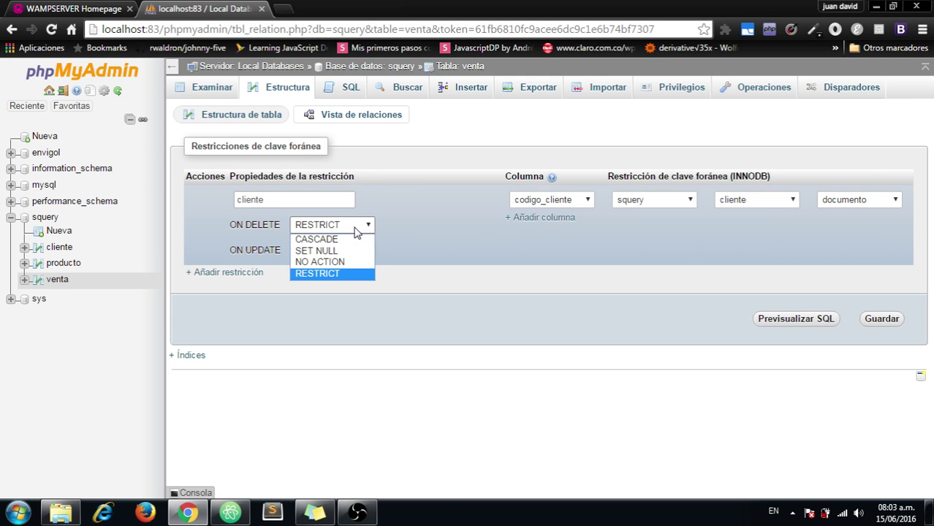
pyautogui.click(354, 225)
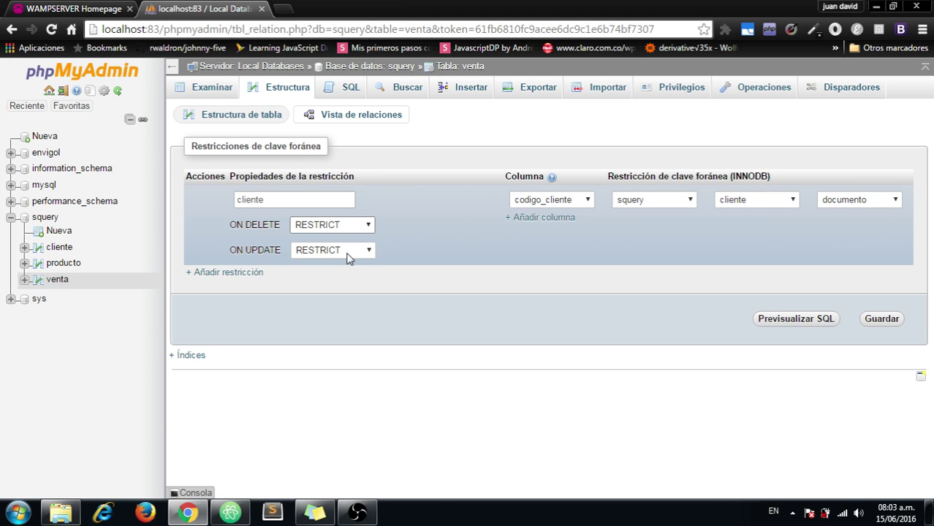
pyautogui.click(336, 231)
pyautogui.click(335, 232)
pyautogui.click(334, 225)
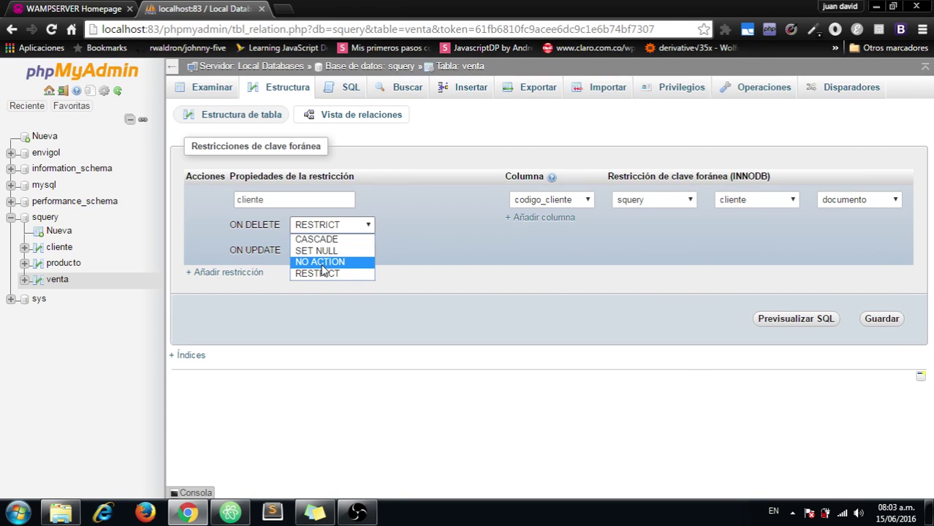
pyautogui.click(318, 273)
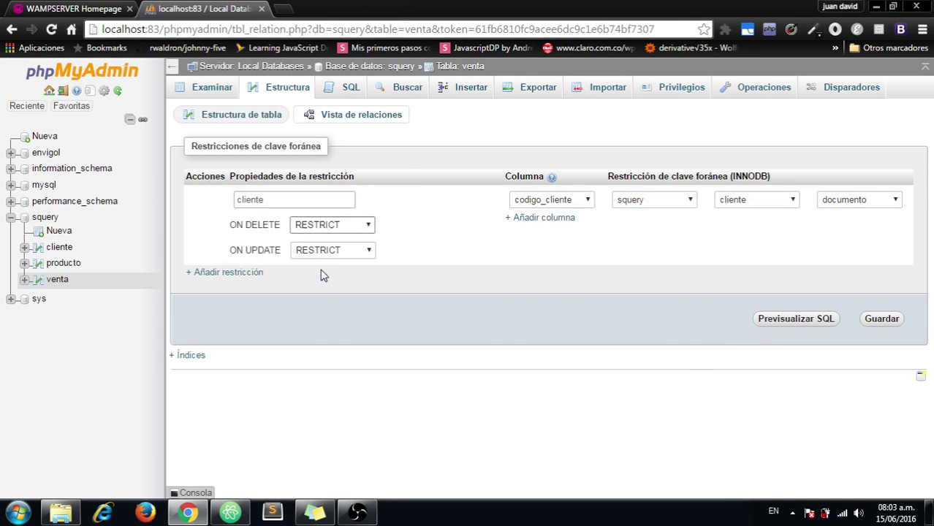
pyautogui.click(870, 320)
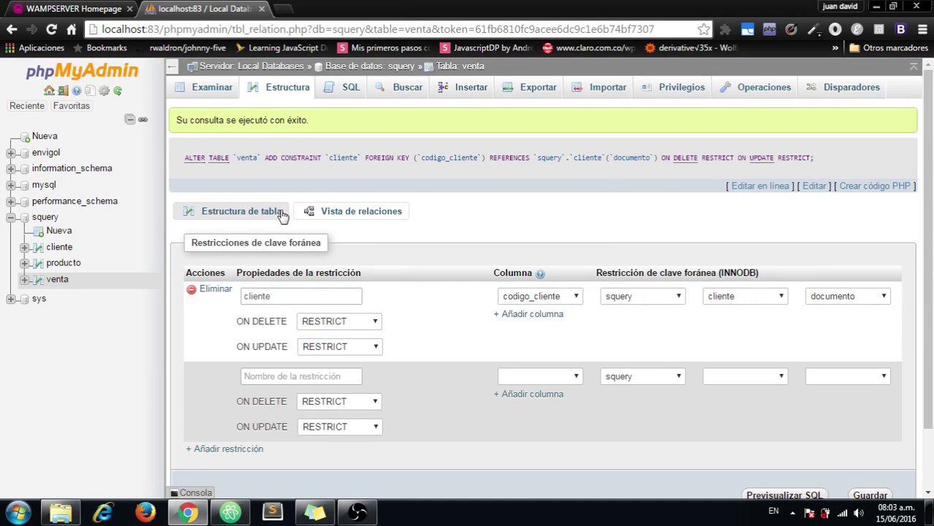
# Step: Return to venta's structure, then start a new table in squery
pyautogui.click(282, 215)
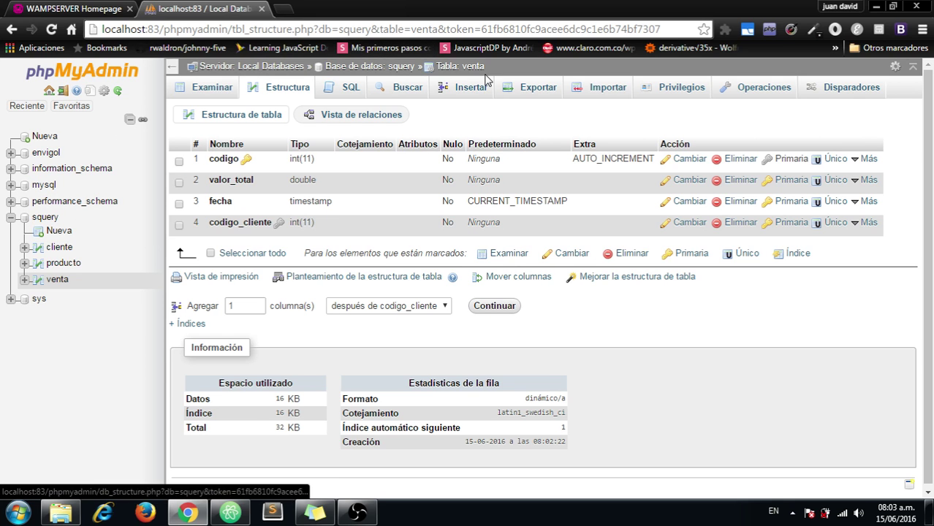
pyautogui.click(58, 231)
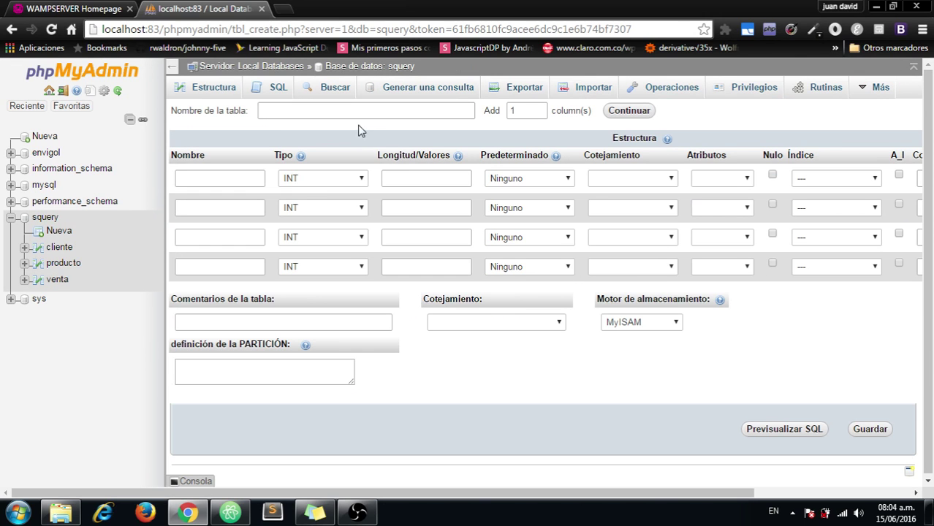
# Step: Name the new table venta_producto with INT columns codigo_venta and codigo_producto
pyautogui.click(351, 114)
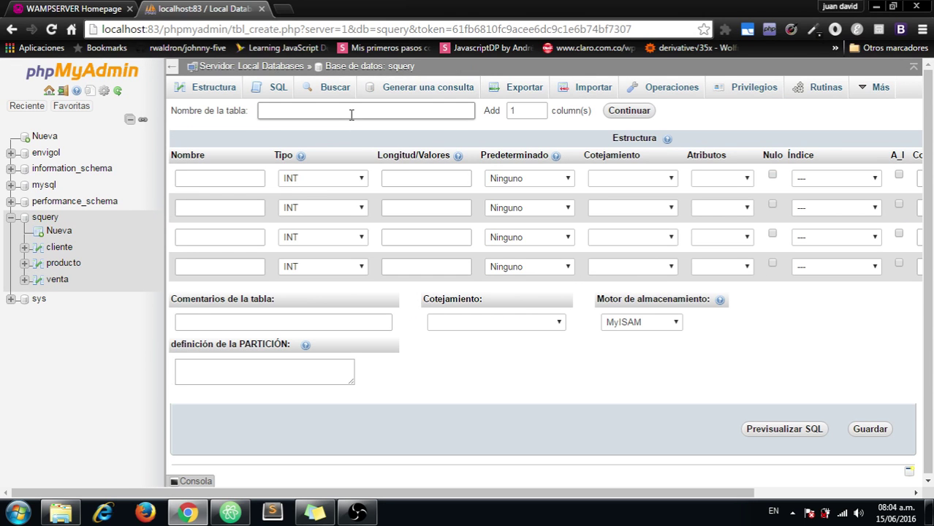
pyautogui.write('venta_producto')
pyautogui.click(263, 178)
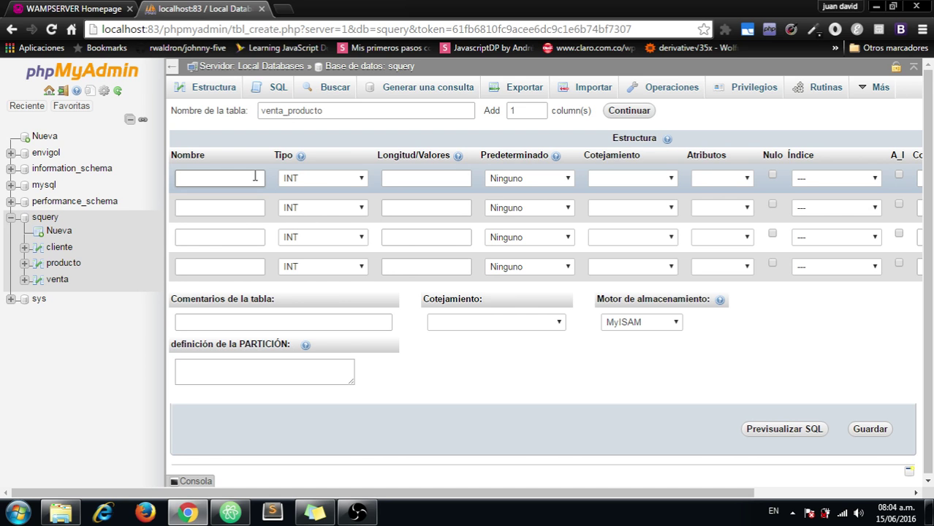
pyautogui.write('codig')
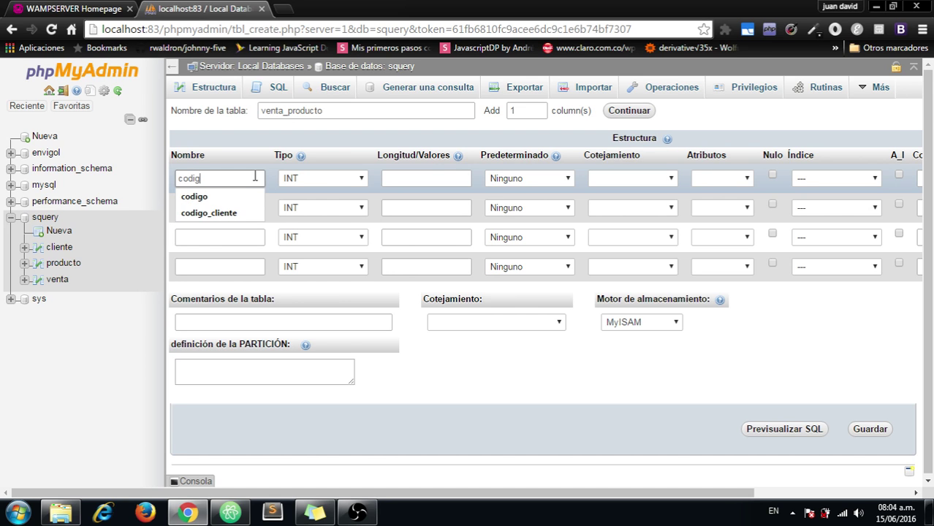
pyautogui.press('Down')
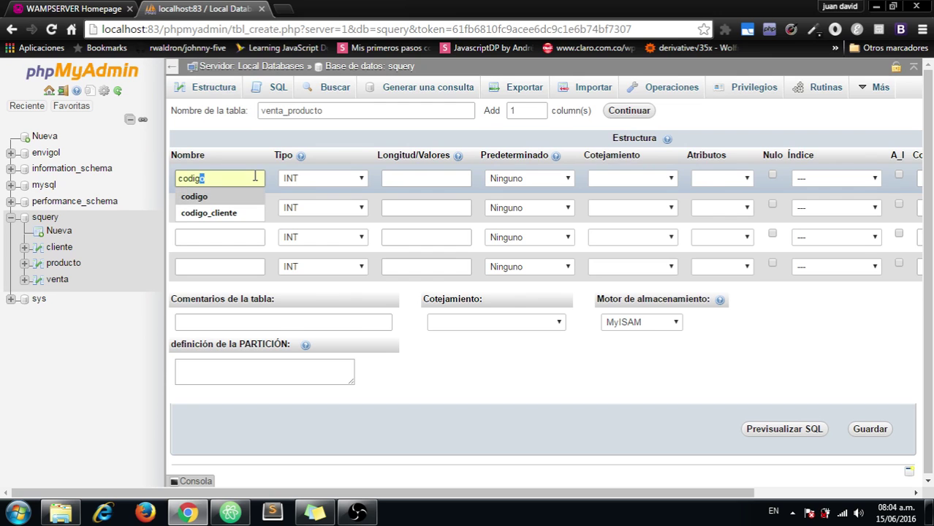
pyautogui.press('Return')
pyautogui.press('BackSpace')
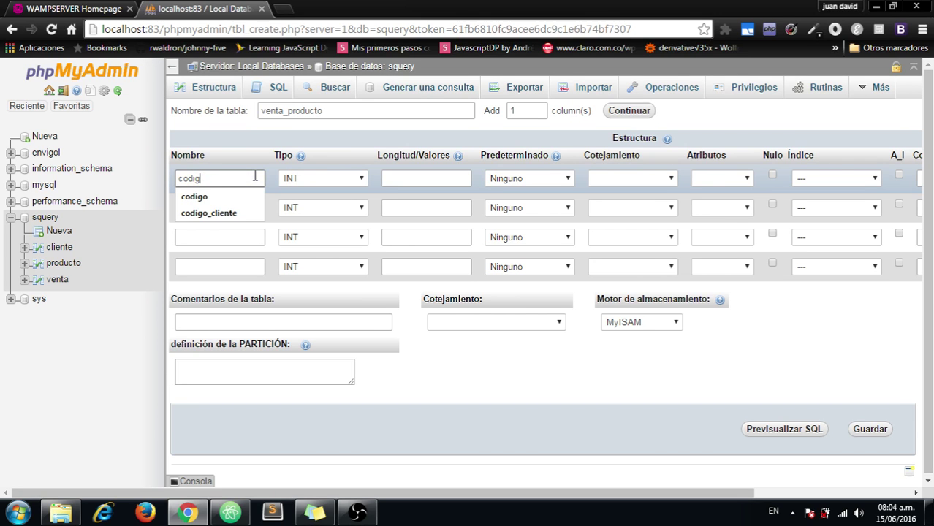
pyautogui.write('o_venta')
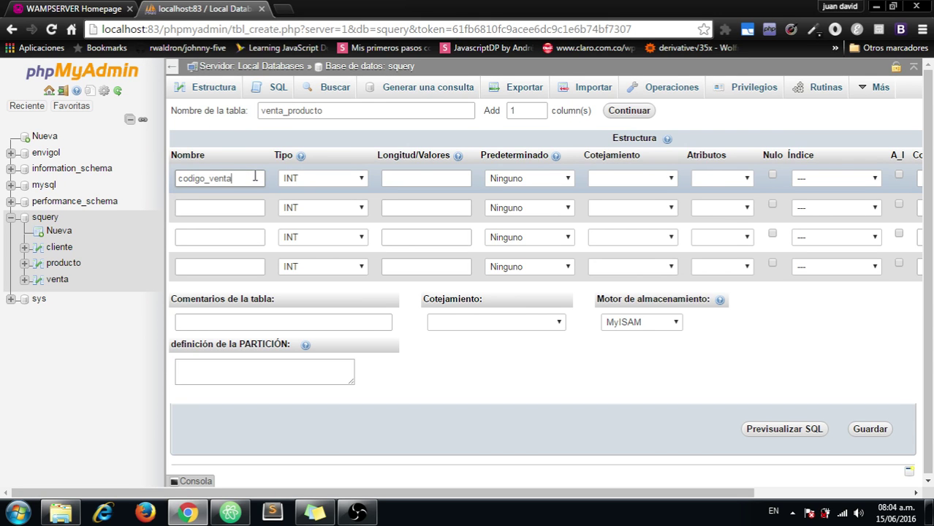
pyautogui.click(258, 204)
pyautogui.write('codi')
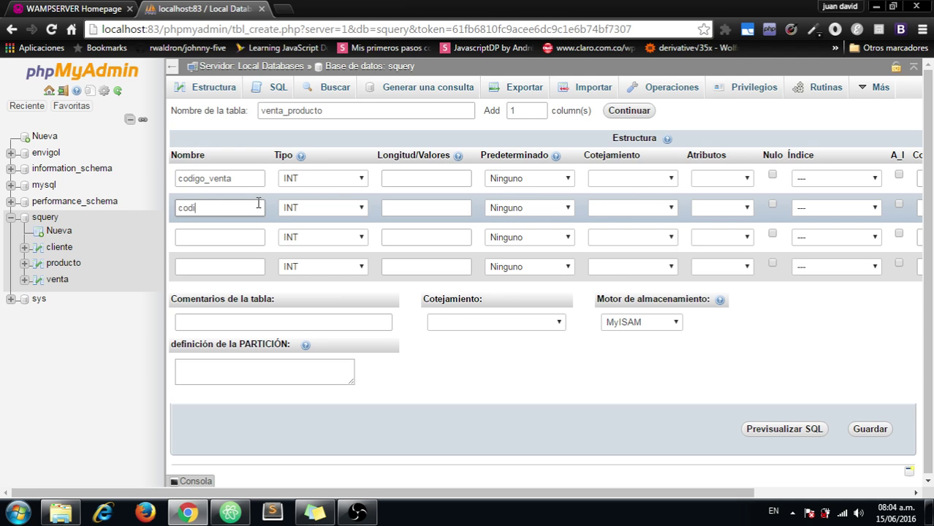
pyautogui.write('go_producto')
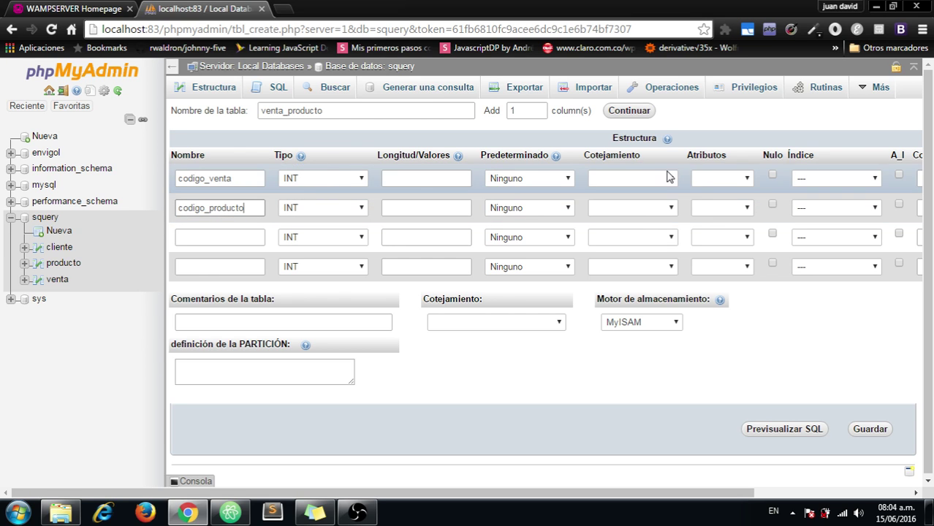
pyautogui.click(878, 180)
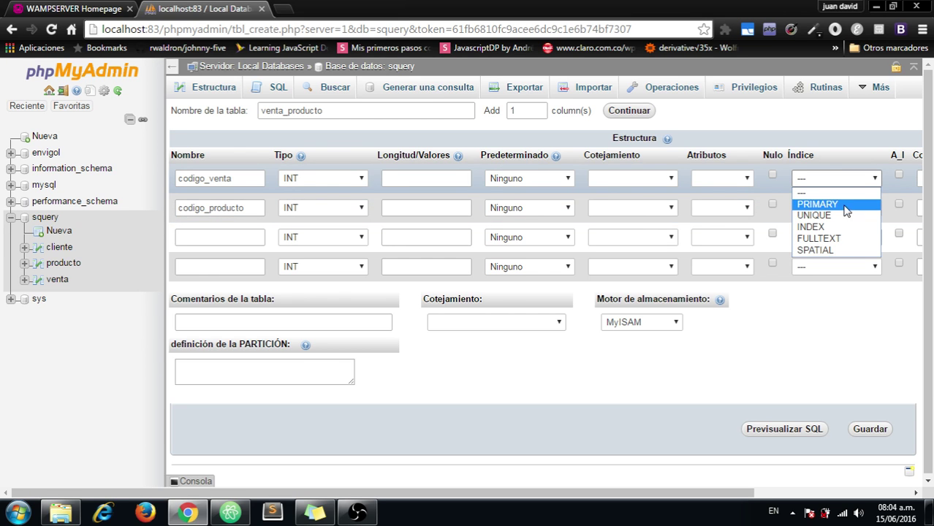
# Step: Give codigo_venta an INDEX named cod_venta
pyautogui.click(833, 227)
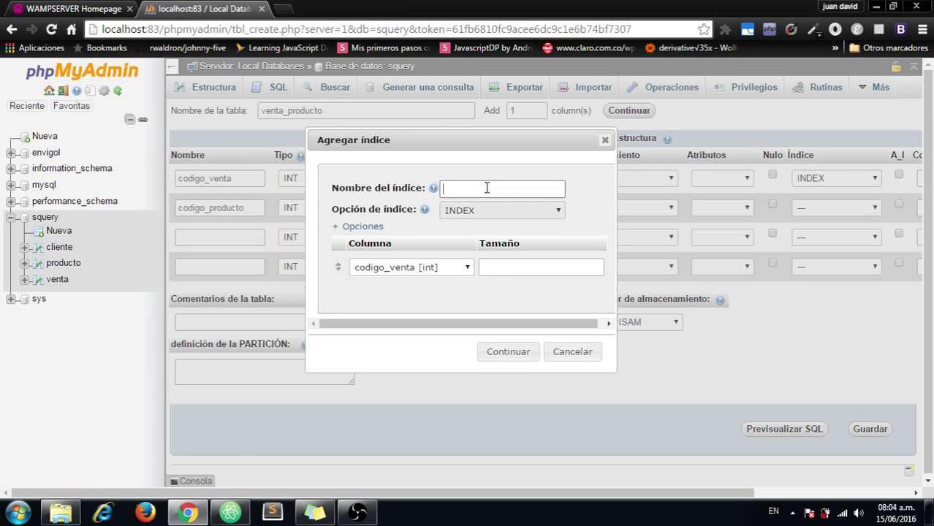
pyautogui.write('cod+p')
pyautogui.press('BackSpace')
pyautogui.press('BackSpace')
pyautogui.write('_vn')
pyautogui.press('BackSpace')
pyautogui.write('enta')
pyautogui.click(509, 354)
# Step: Leave codigo_producto unindexed, choose InnoDB, and save venta_producto
pyautogui.click(834, 218)
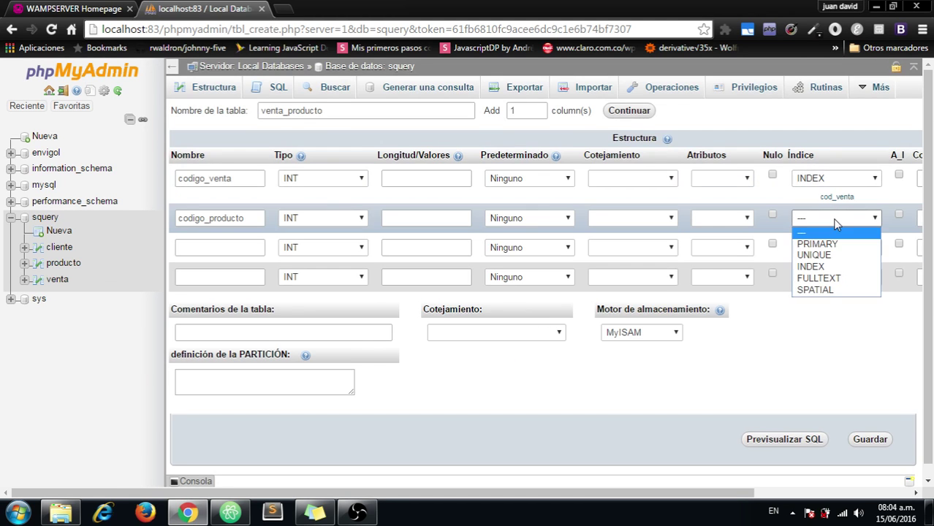
pyautogui.click(822, 268)
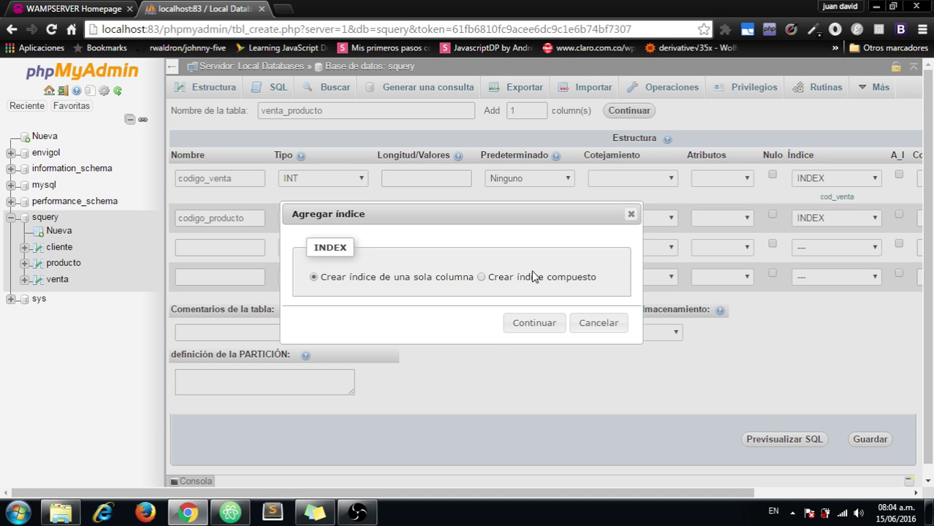
pyautogui.click(593, 325)
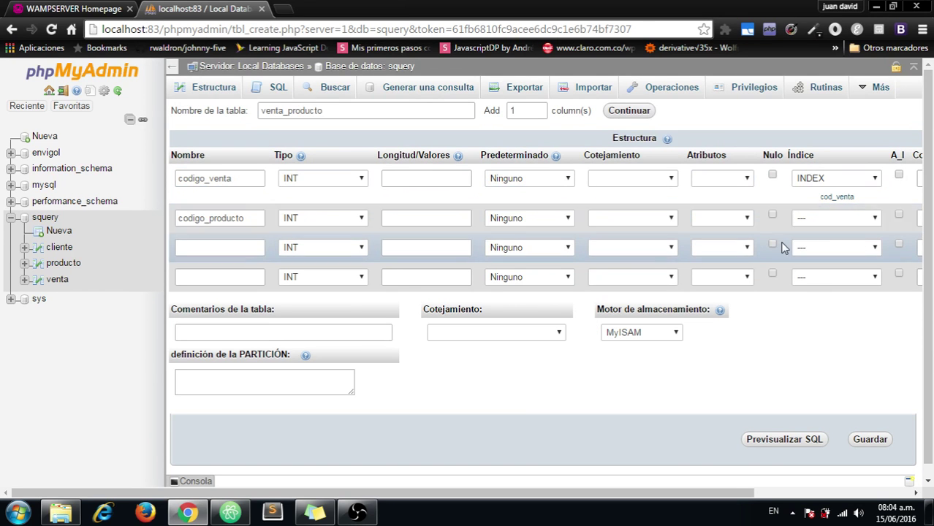
pyautogui.click(667, 336)
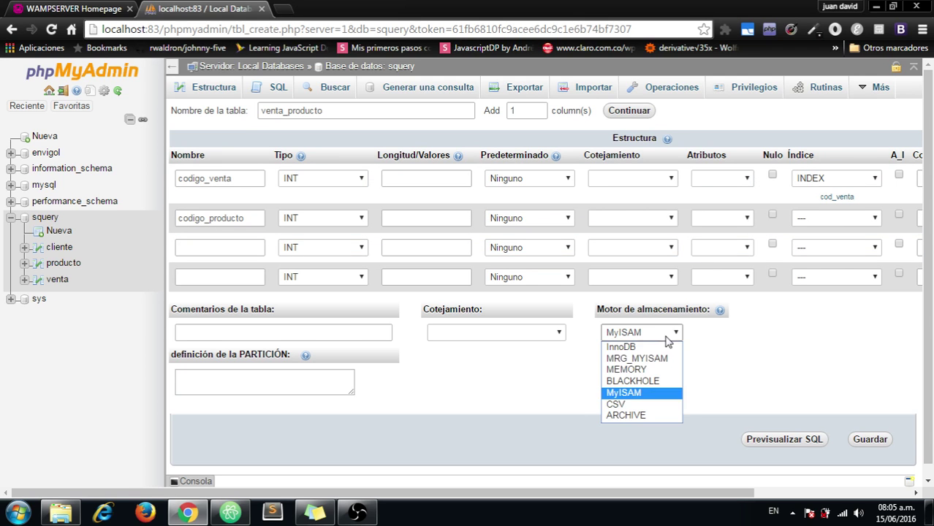
pyautogui.click(642, 348)
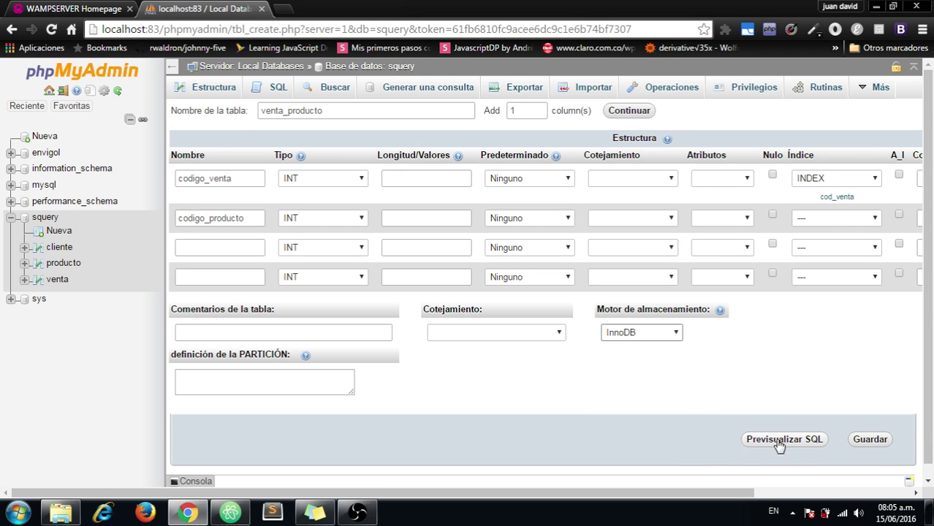
pyautogui.click(879, 442)
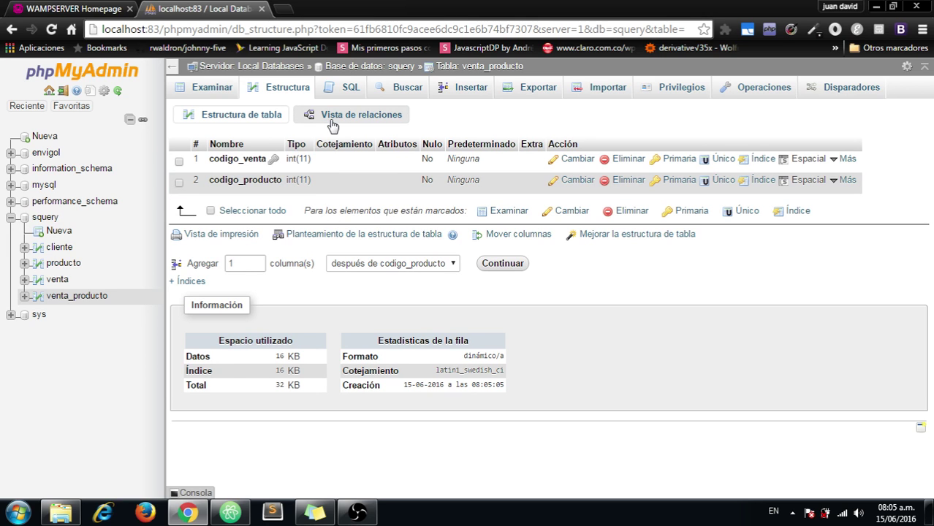
# Step: Abandon a draft cod_producto-fk constraint and browse the empty venta_producto table
pyautogui.click(334, 123)
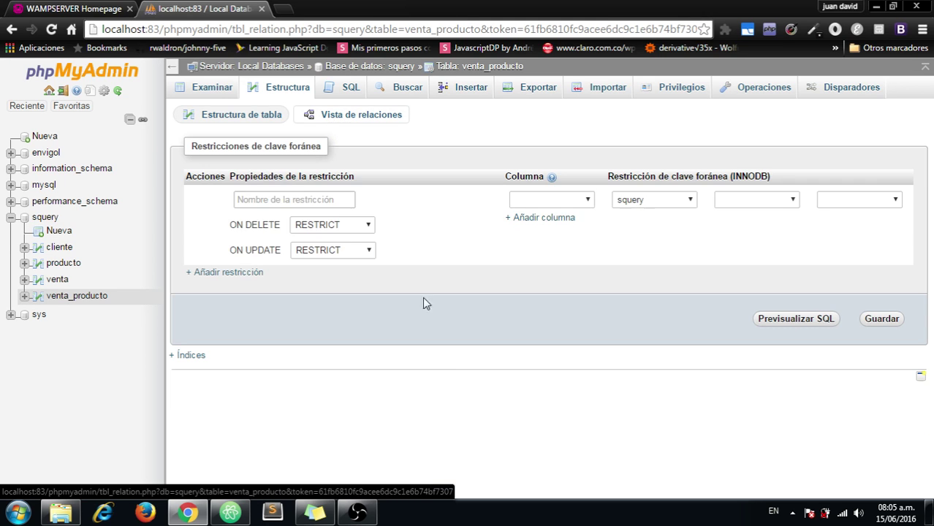
pyautogui.click(325, 200)
pyautogui.write('co')
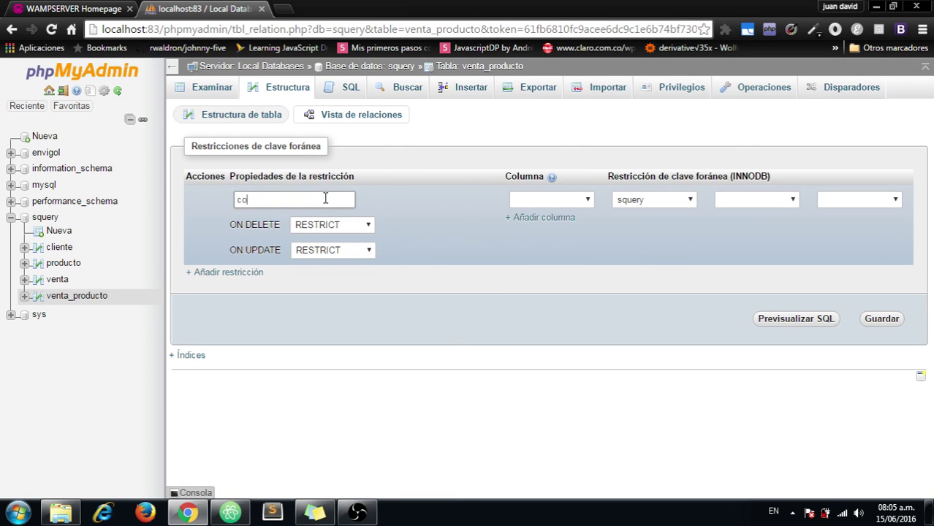
pyautogui.write('d_producto-fk')
pyautogui.click(566, 201)
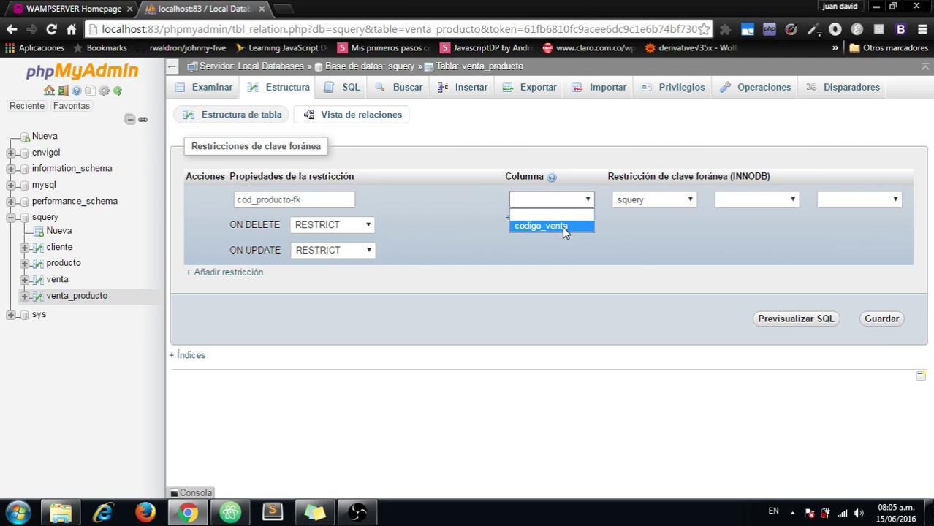
pyautogui.click(538, 251)
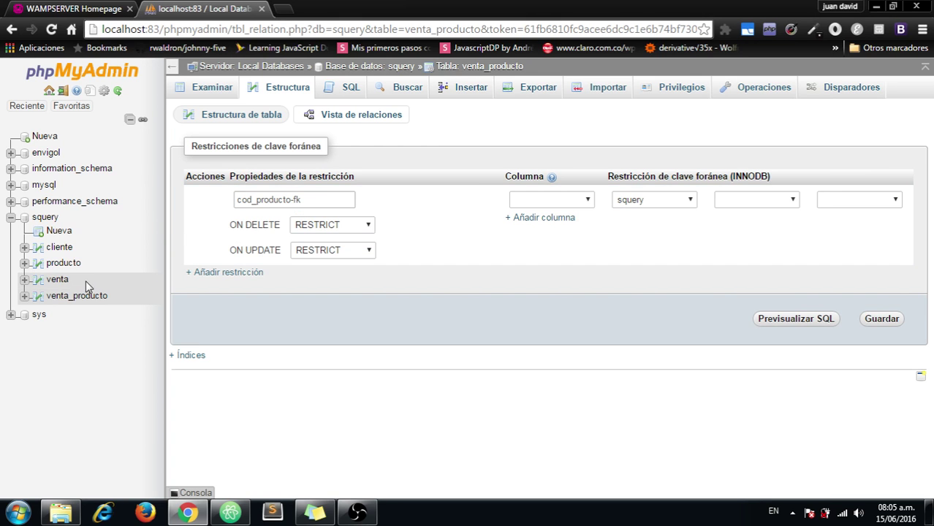
pyautogui.click(77, 295)
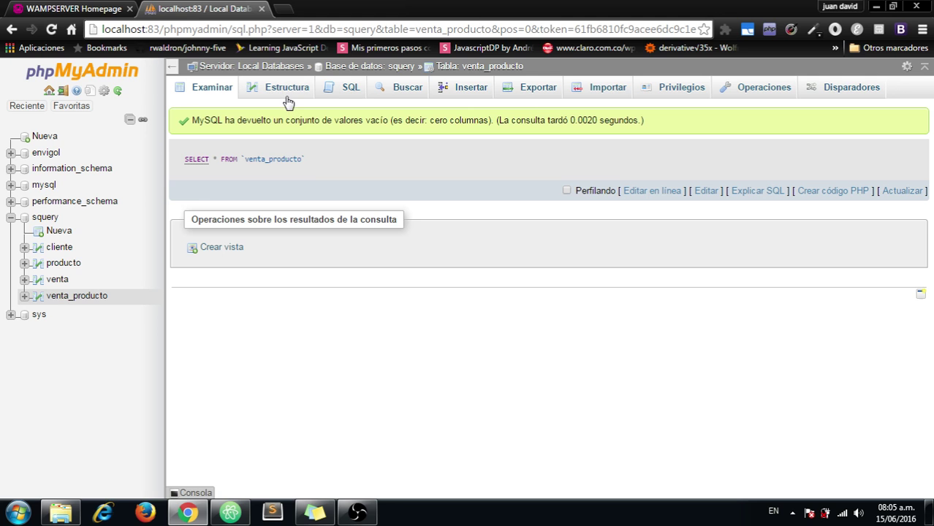
# Step: On venta_producto's structure, dismiss the Windows warning and add an index on codigo_producto
pyautogui.click(287, 91)
pyautogui.moveTo(833, 185)
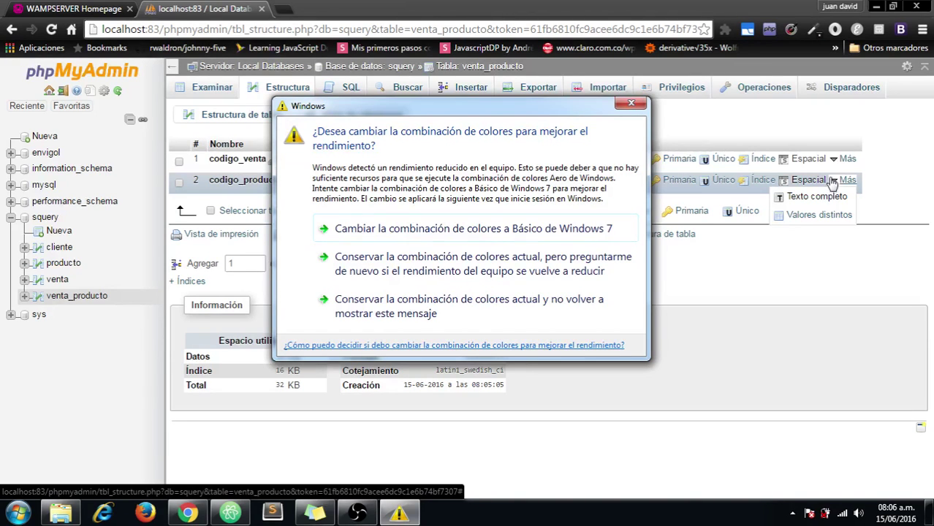
pyautogui.click(632, 102)
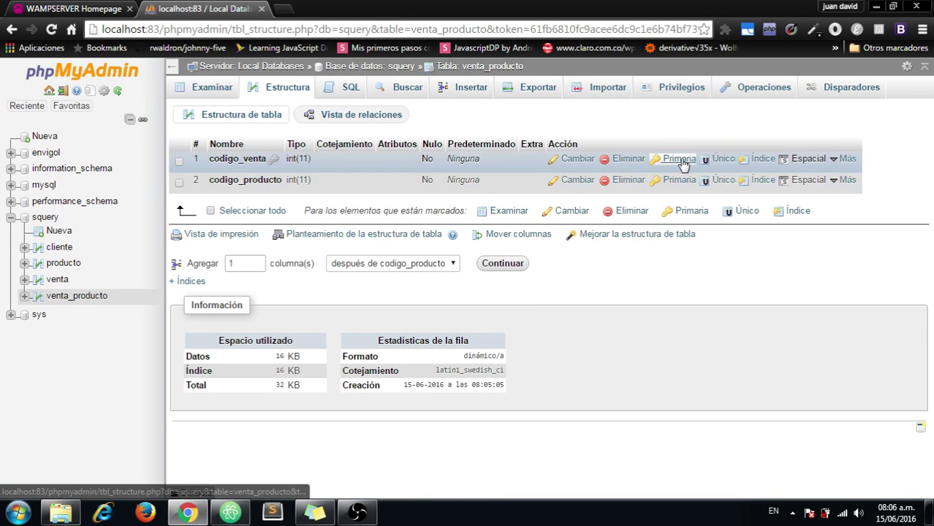
pyautogui.click(757, 182)
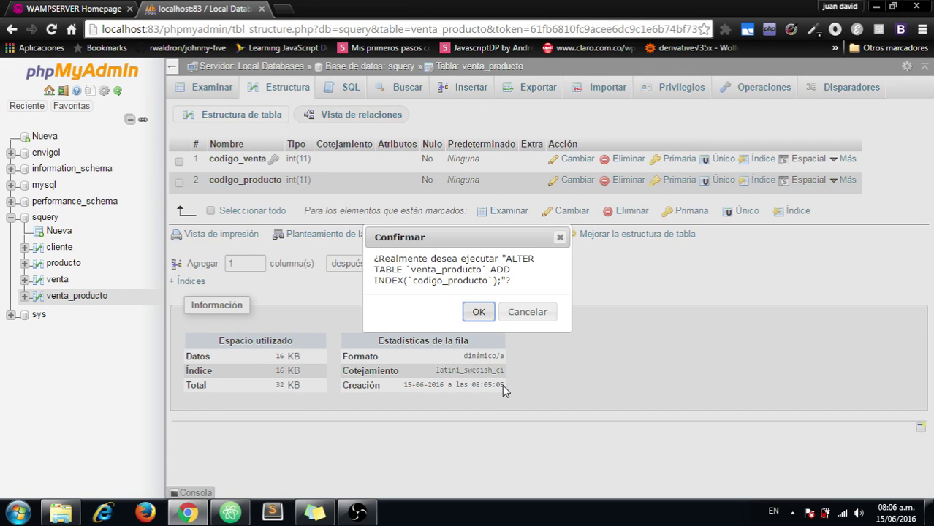
pyautogui.click(480, 315)
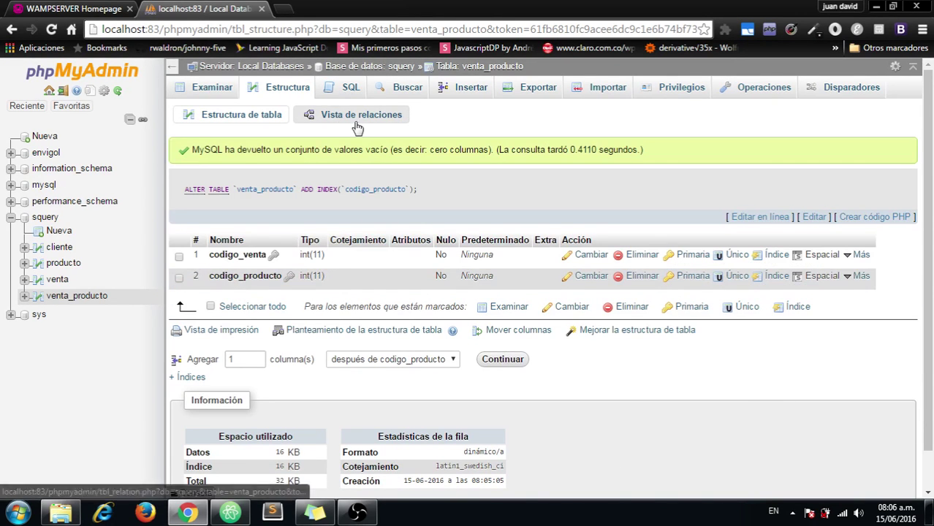
# Step: In venta_producto's relations view, add a foreign key constraint named cod_producto-fk and pick its column
pyautogui.click(374, 124)
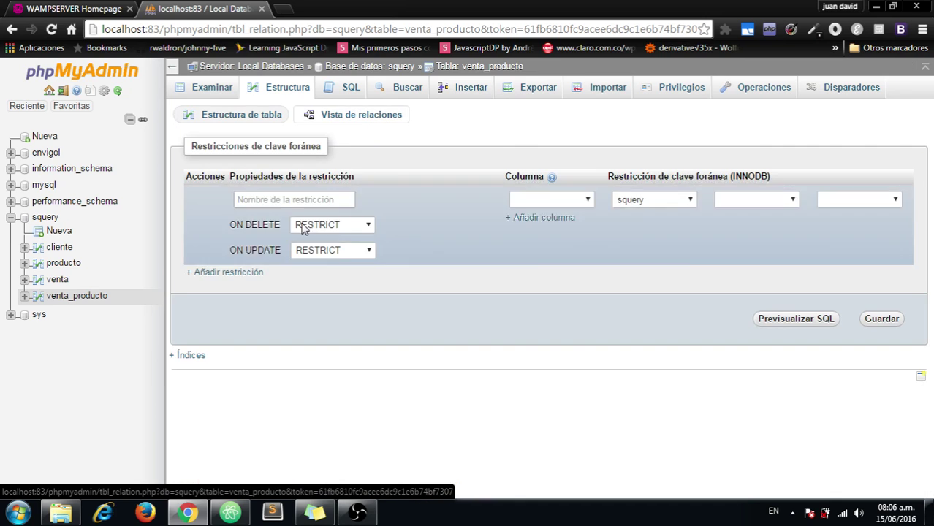
pyautogui.click(285, 197)
pyautogui.write('cod')
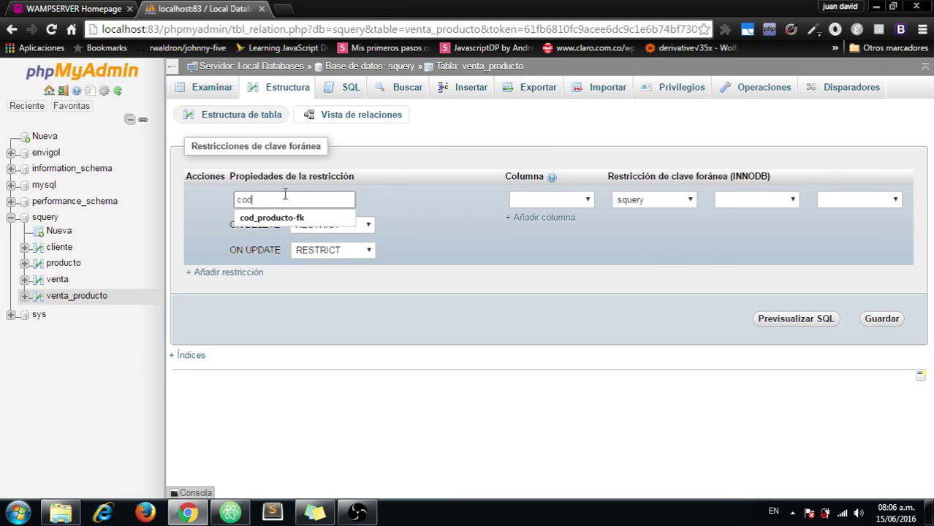
pyautogui.press('Down')
pyautogui.press('Return')
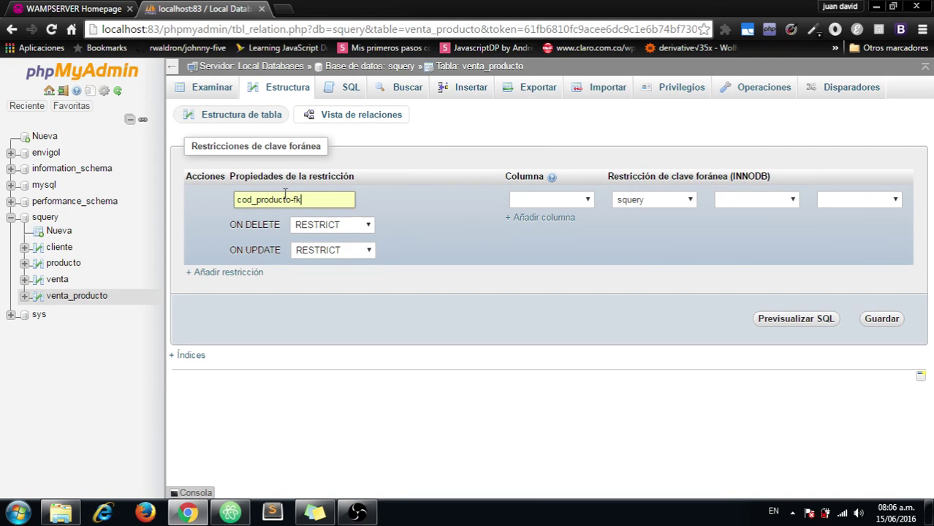
pyautogui.click(517, 198)
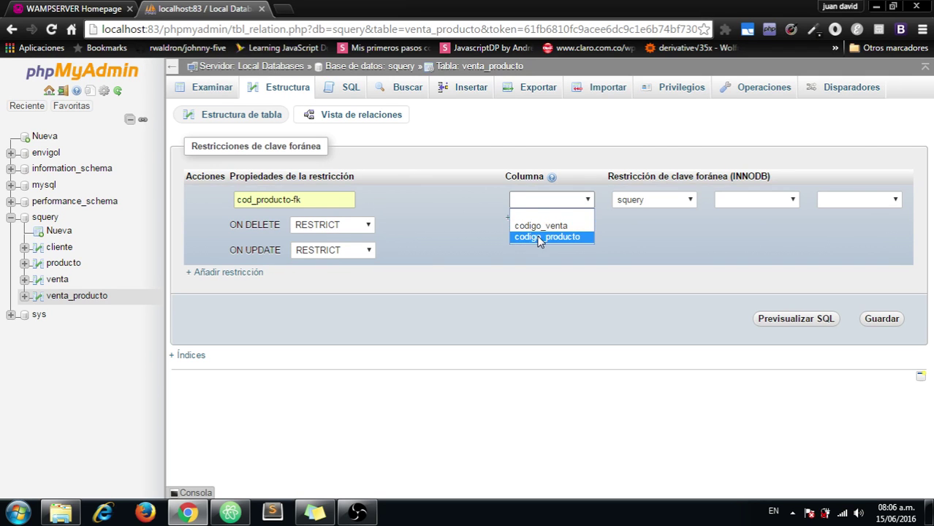